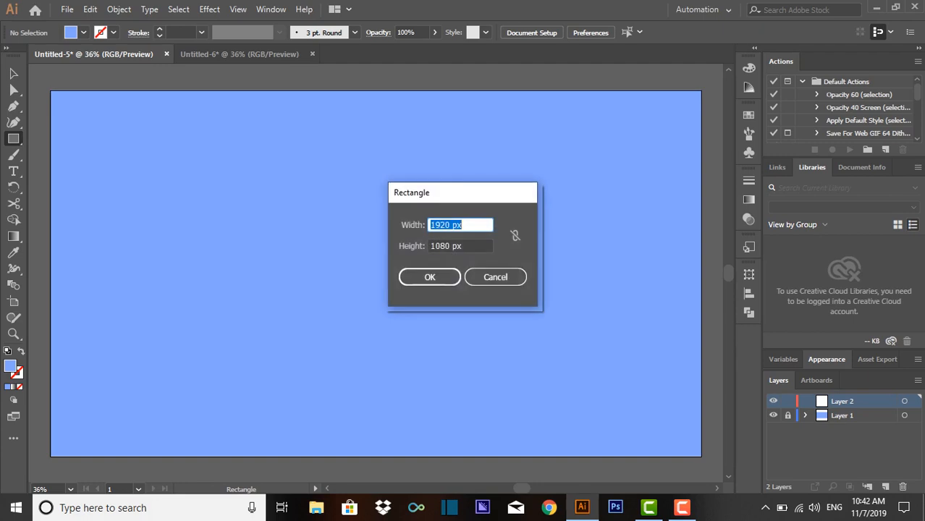
- Create a 100 by 100 px square near the middle of the artboard
key(Tab)
text(100)
key(Return)
- Fill the new square with white, hex ffffff
double_click(9, 367)
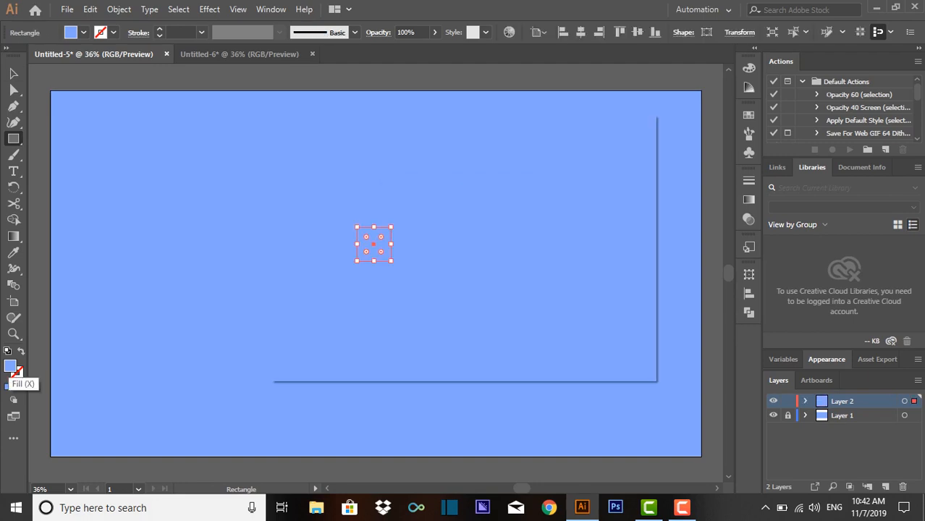
text(ffffff)
key(Return)
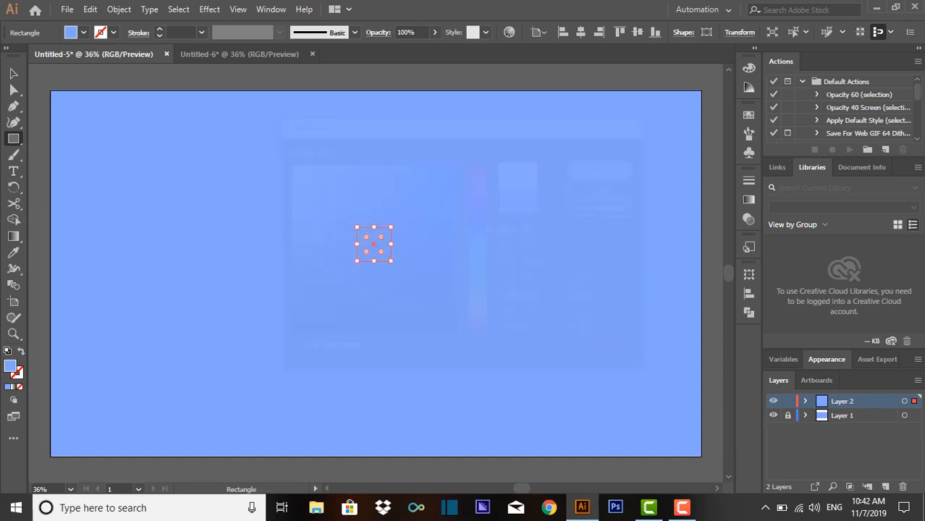
click(14, 74)
click(294, 89)
click(372, 241)
key(ctrl+equal)
key(ctrl+equal)
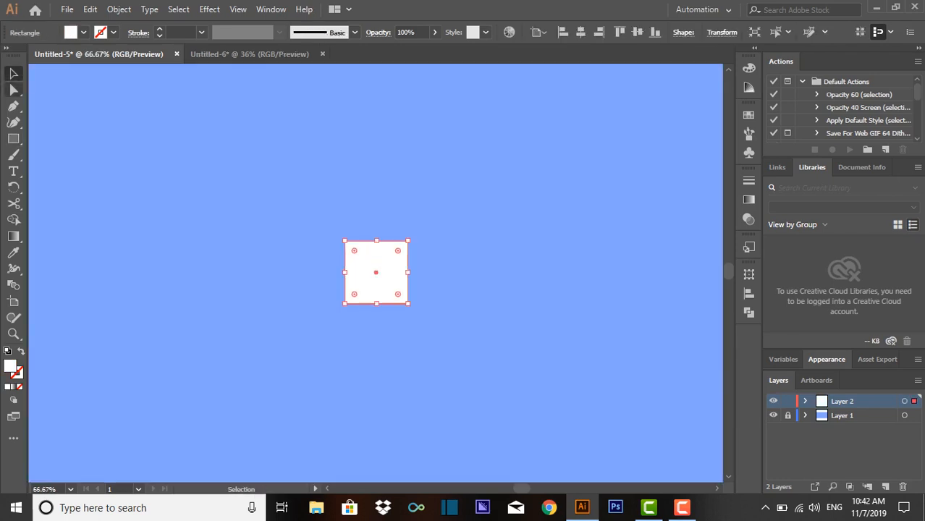
click(304, 203)
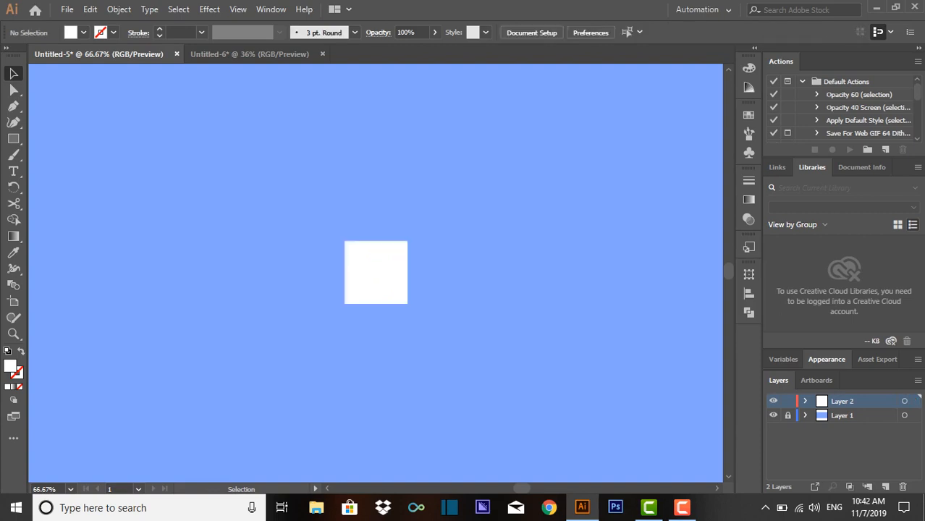
click(376, 273)
click(89, 10)
click(362, 109)
click(210, 10)
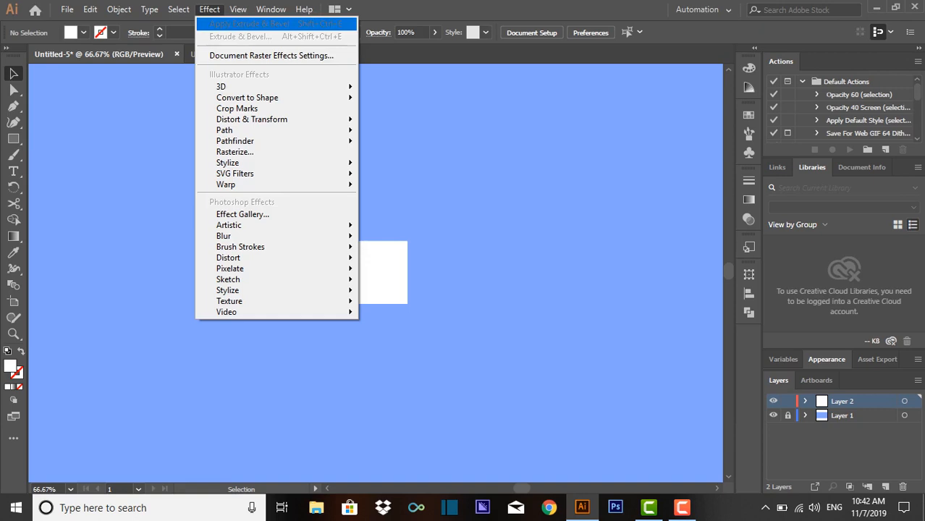
mouse_move(221, 86)
click(406, 86)
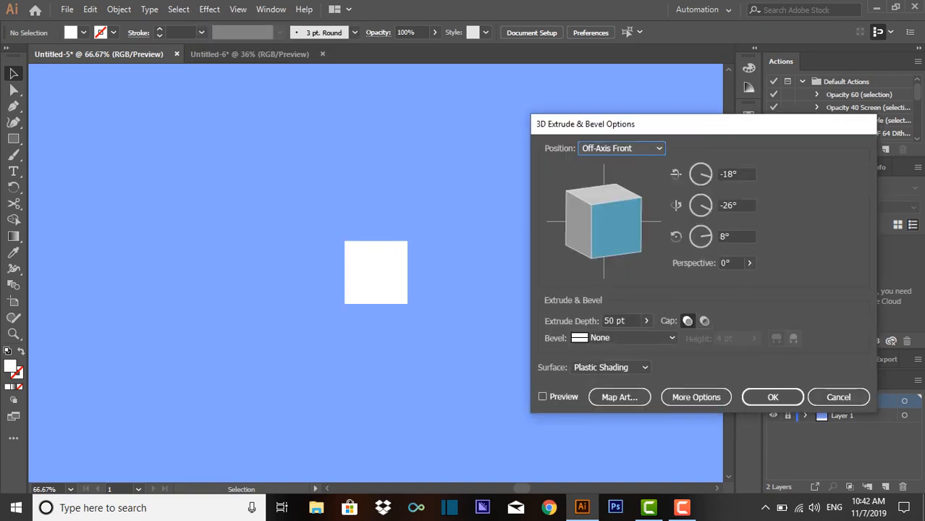
click(839, 397)
- Start a 3D Extrude & Bevel effect on the white square with an extrude depth of 100 pt and preview enabled
click(375, 272)
click(210, 10)
mouse_move(221, 86)
click(405, 86)
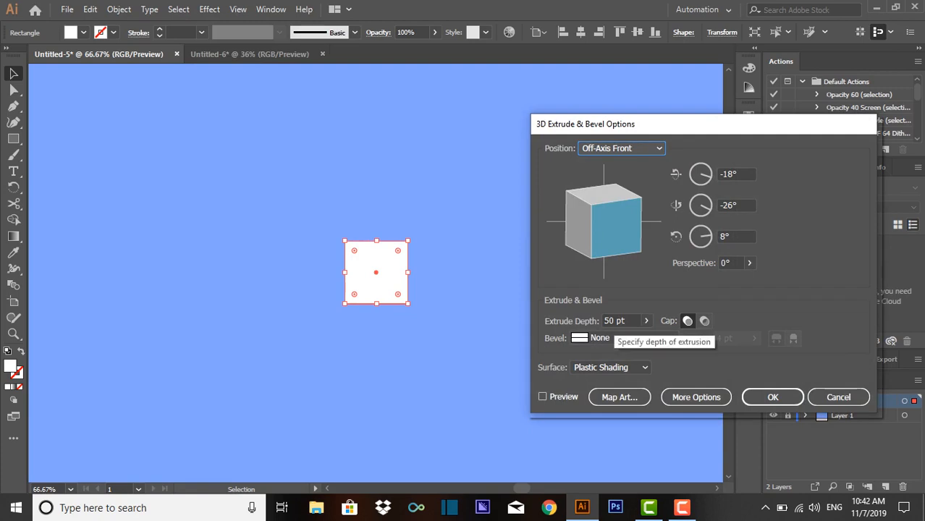
drag(614, 321, 604, 321)
text(10)
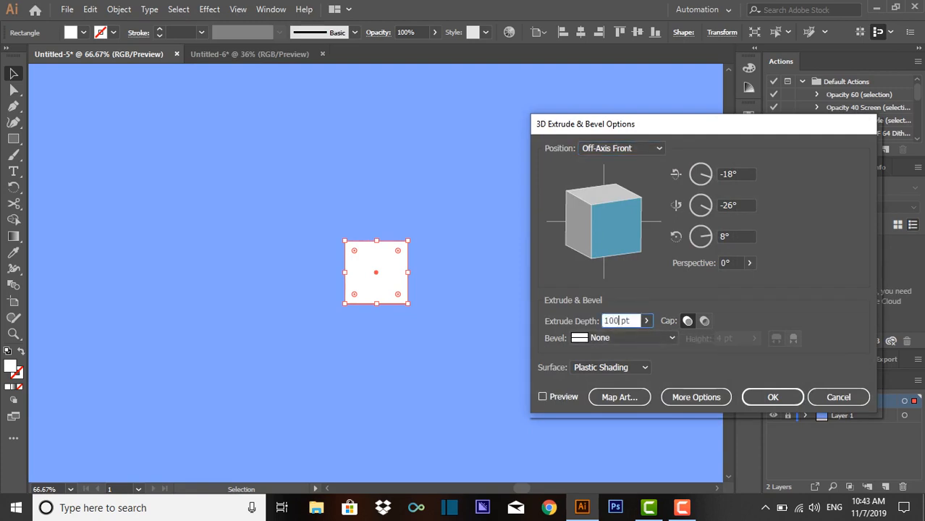
click(543, 396)
- Set the extrusion's position to Isometric Right and its surface to Wireframe, and apply the effect
click(622, 148)
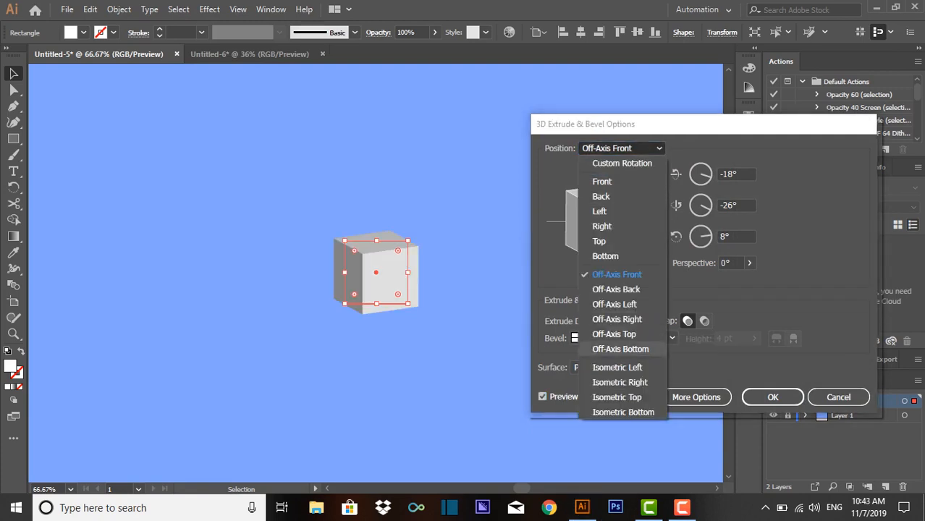
click(612, 382)
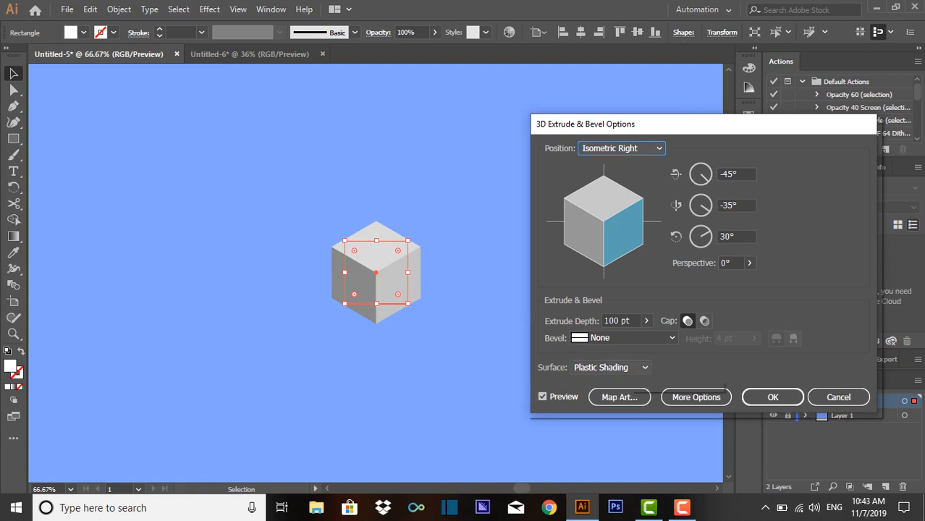
click(610, 368)
click(610, 427)
click(773, 397)
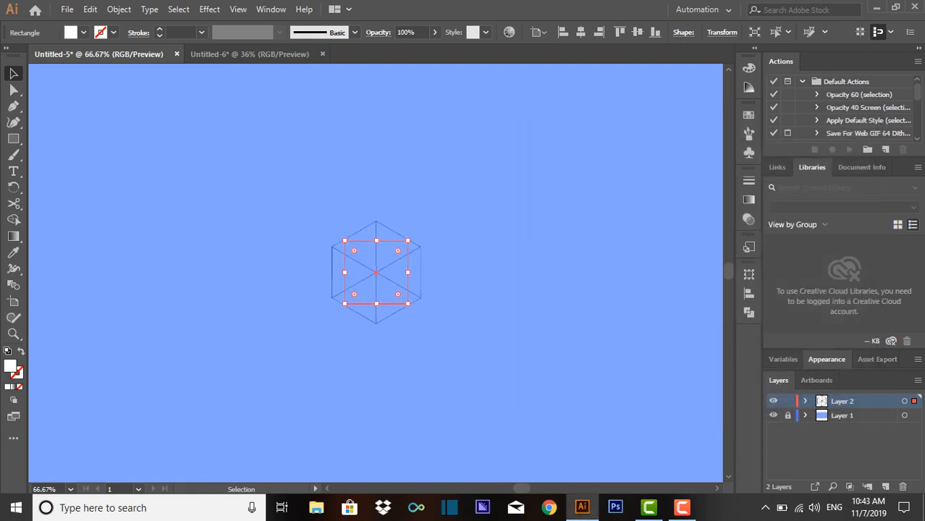
click(464, 224)
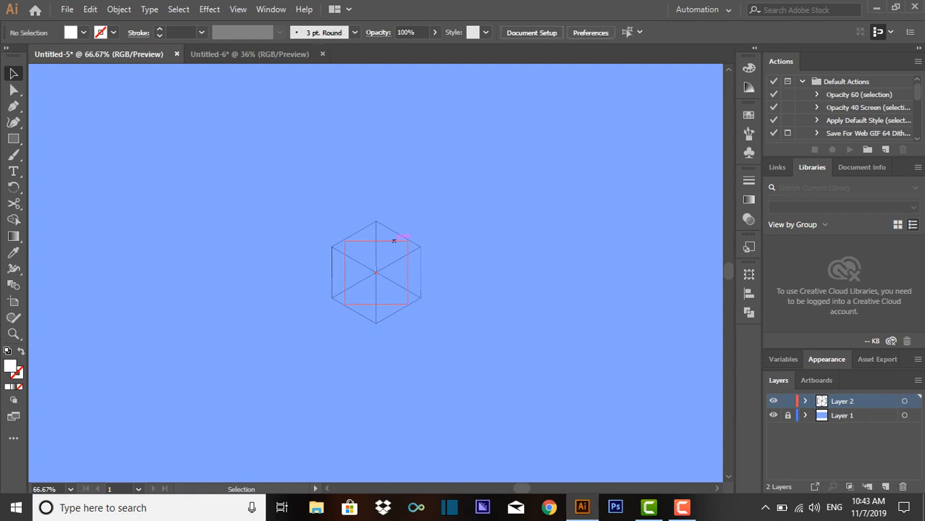
click(396, 262)
click(464, 239)
click(290, 238)
- Create a second white 100 by 100 px square above and to the right of the wireframe cube
click(13, 139)
click(217, 196)
key(Return)
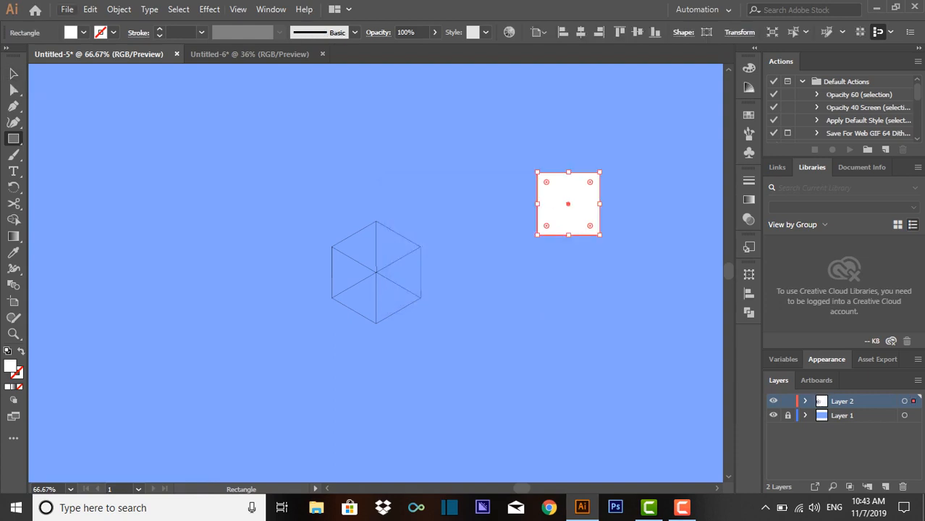
- Split the second square into a grid of 3 rows and 3 columns
click(119, 9)
mouse_move(187, 372)
click(369, 463)
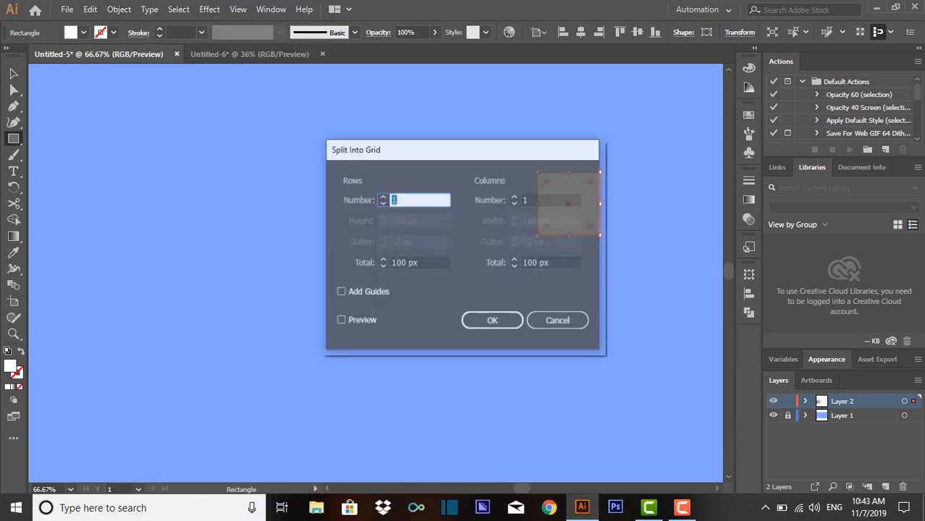
click(382, 197)
click(383, 197)
click(515, 197)
click(514, 197)
click(492, 321)
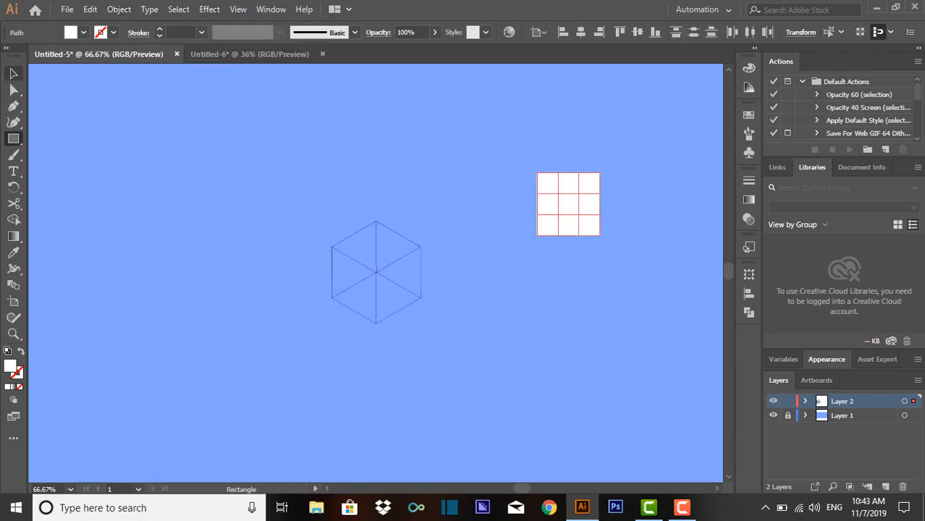
- Fill the four corner cells of the grid with bright red
click(14, 73)
click(478, 152)
click(588, 185)
shift+click(588, 185)
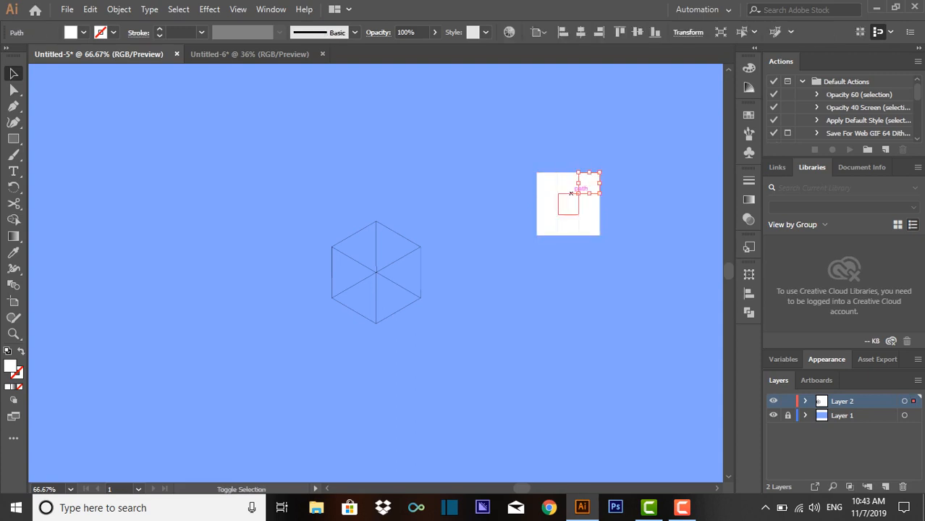
shift+click(582, 225)
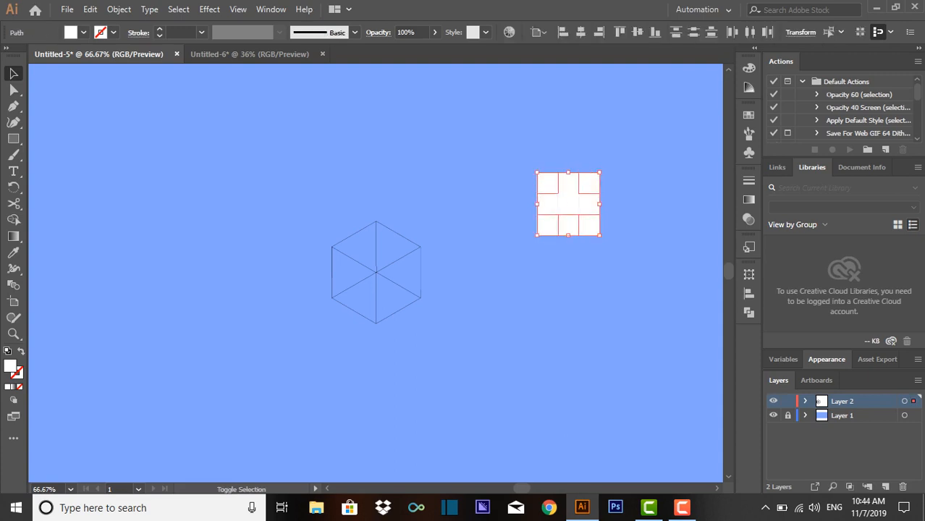
double_click(10, 367)
drag(378, 242, 457, 221)
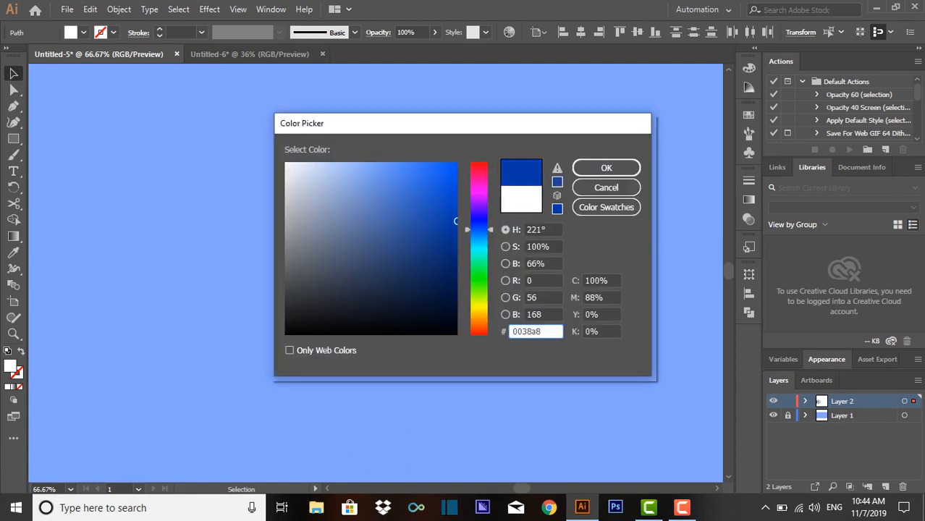
click(480, 168)
drag(452, 180, 452, 173)
drag(455, 220, 456, 164)
click(606, 168)
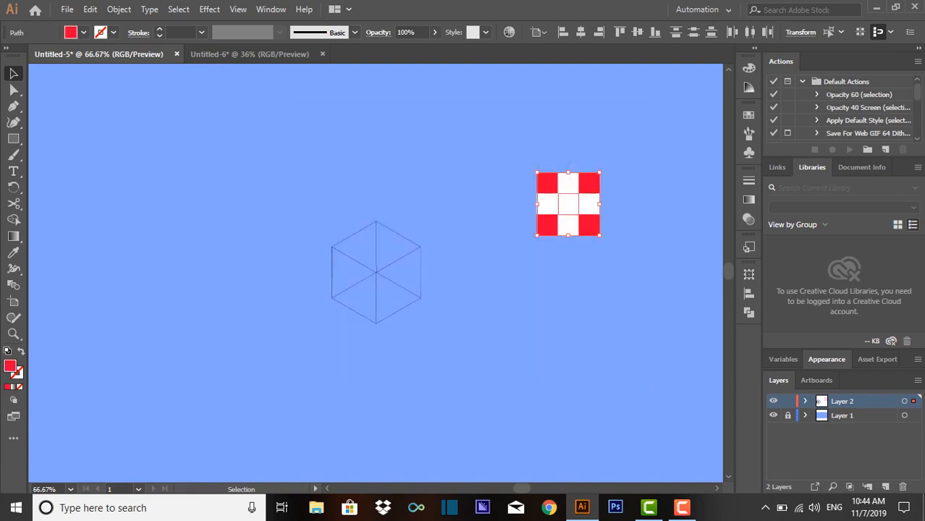
- Fill the centre cell of the grid with dark navy blue
double_click(10, 366)
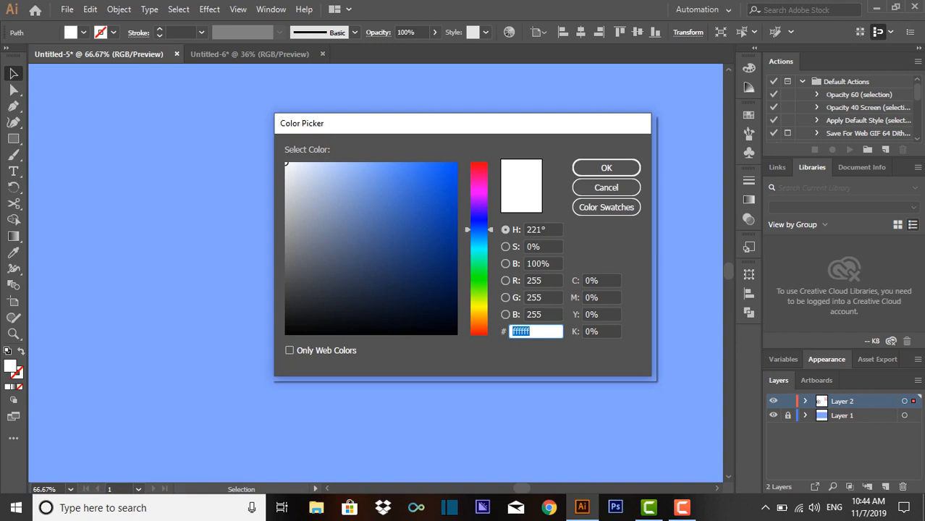
drag(397, 181, 389, 164)
click(606, 167)
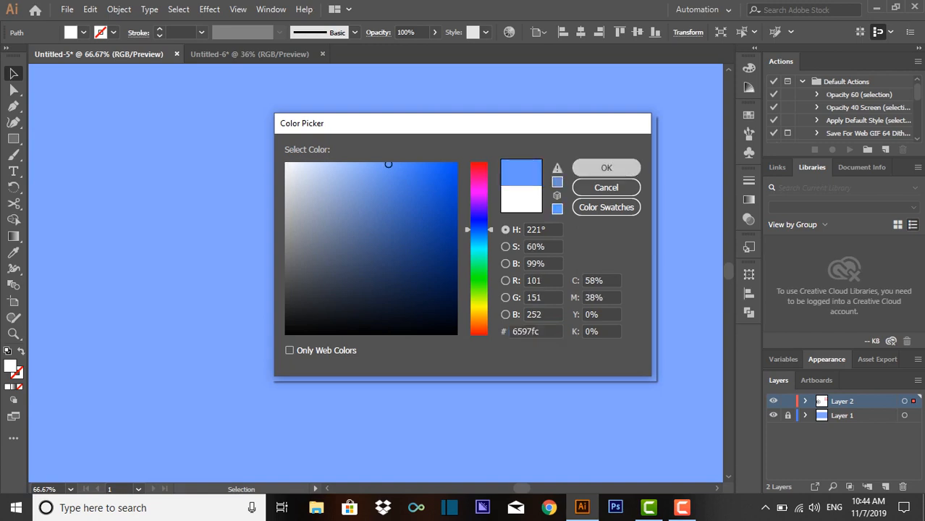
drag(454, 236, 454, 283)
click(606, 167)
click(629, 269)
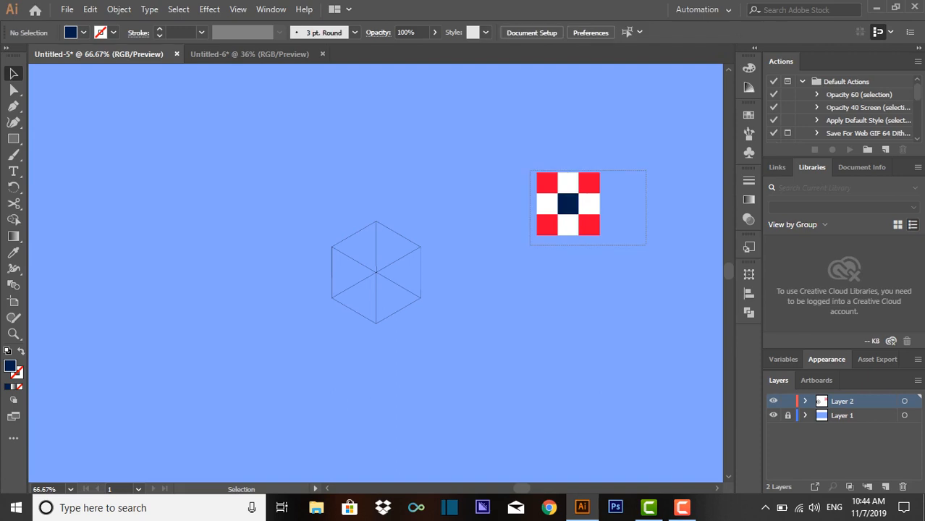
- Save the whole coloured grid as a Movie Clip symbol named box and delete the grid from the artboard
drag(645, 244, 645, 243)
mouse_move(582, 212)
mouse_down()
mouse_move(717, 215)
mouse_move(749, 152)
mouse_move(688, 156)
mouse_up()
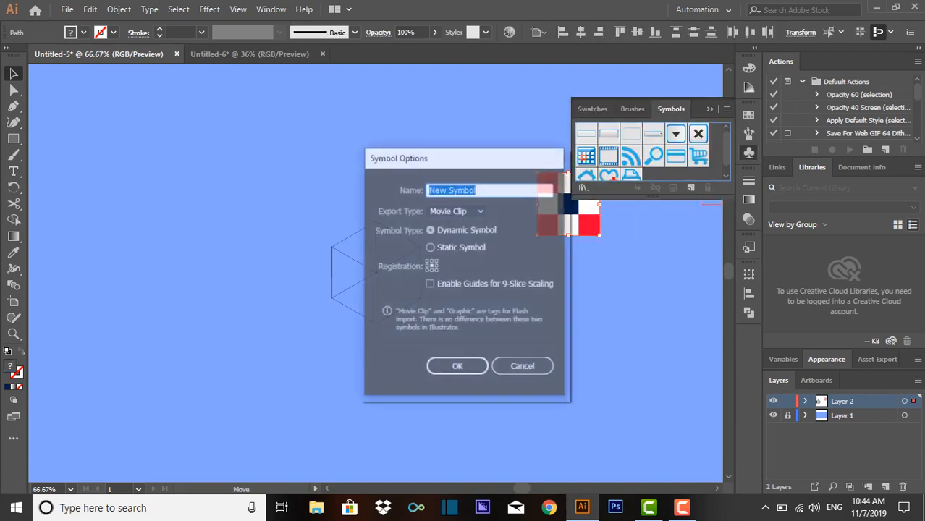
text(box)
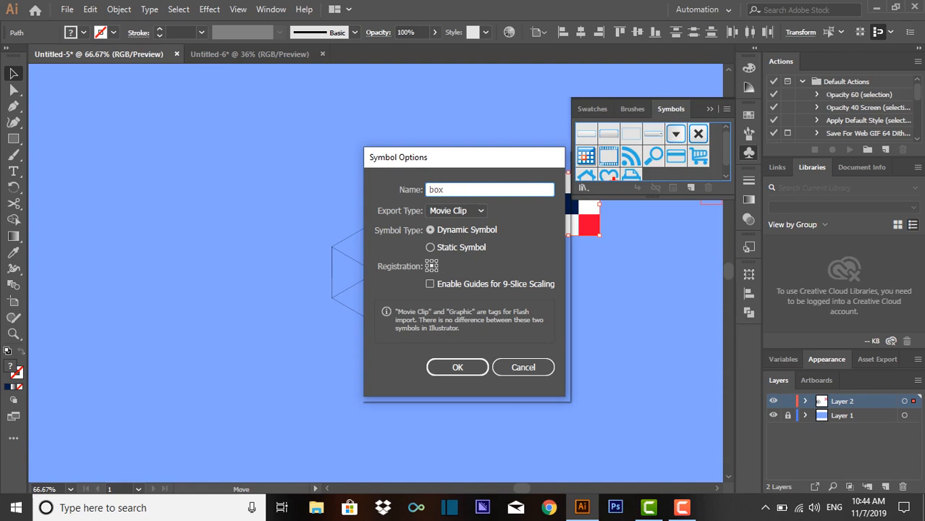
key(Return)
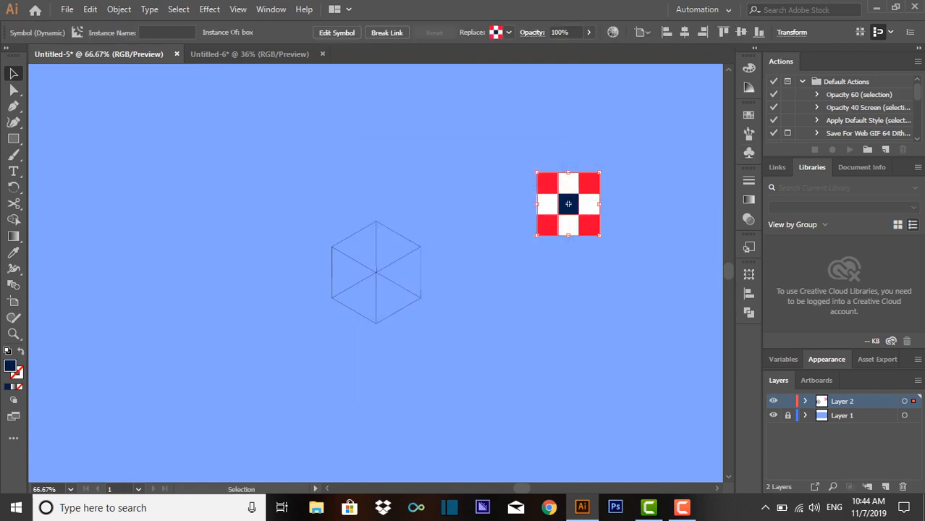
key(Delete)
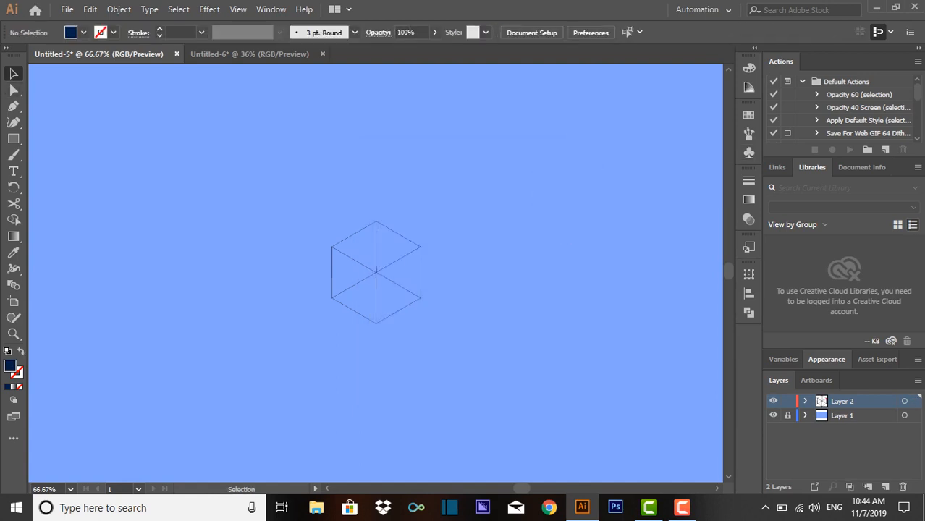
- Reopen the wireframe cube's 3D Extrude & Bevel settings with preview on and change the surface to Plastic Shading
click(386, 294)
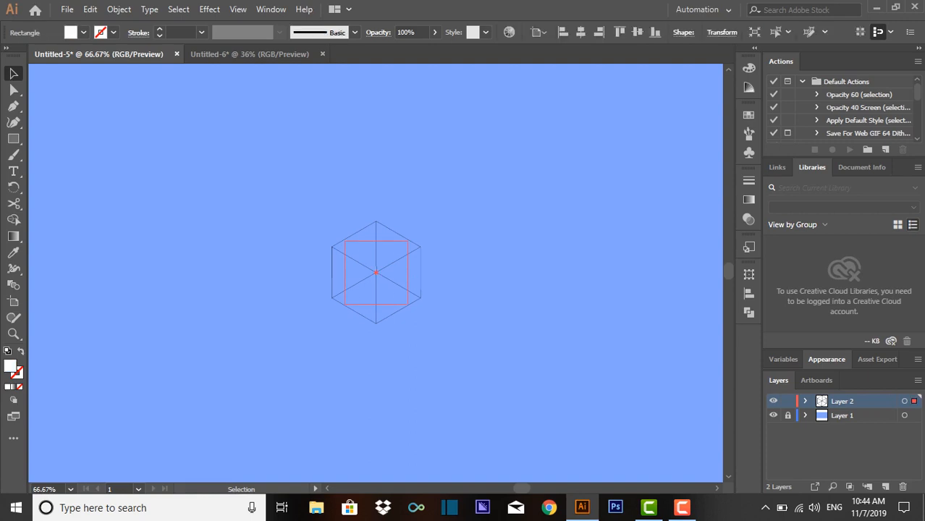
click(271, 9)
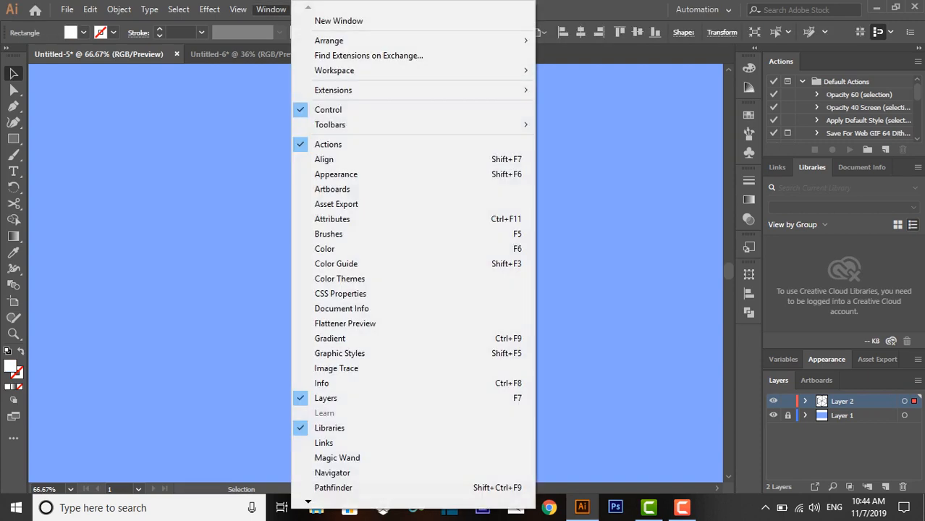
click(311, 174)
drag(918, 428, 918, 443)
click(830, 434)
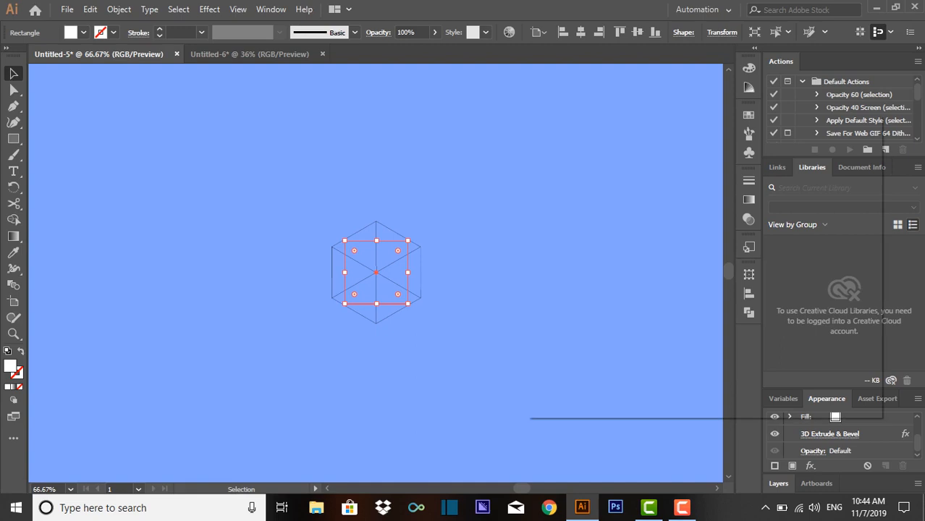
click(544, 397)
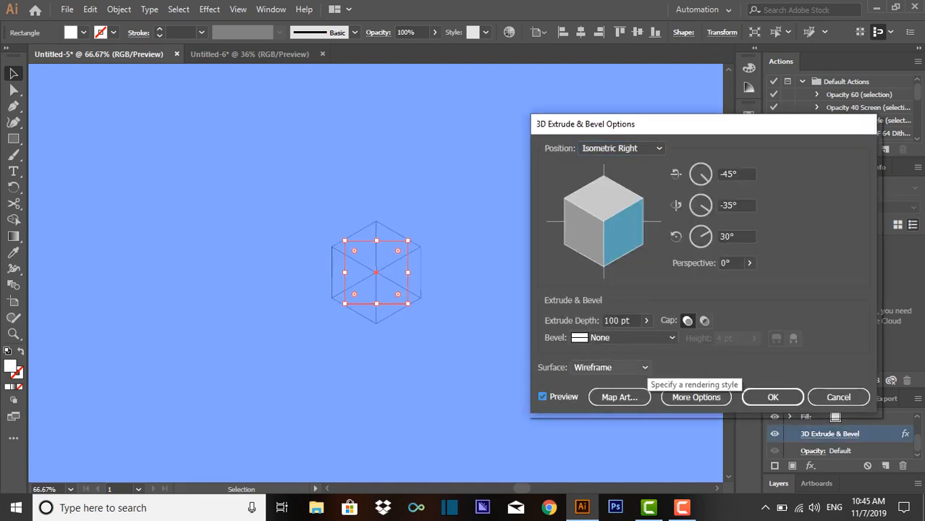
click(609, 424)
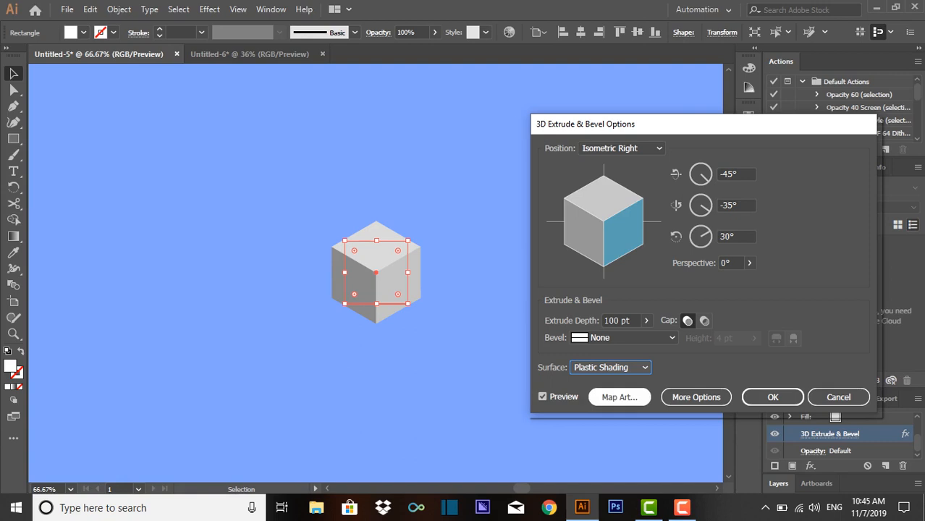
- Map the box symbol onto surface 1 of 6, the cube's right face
click(619, 396)
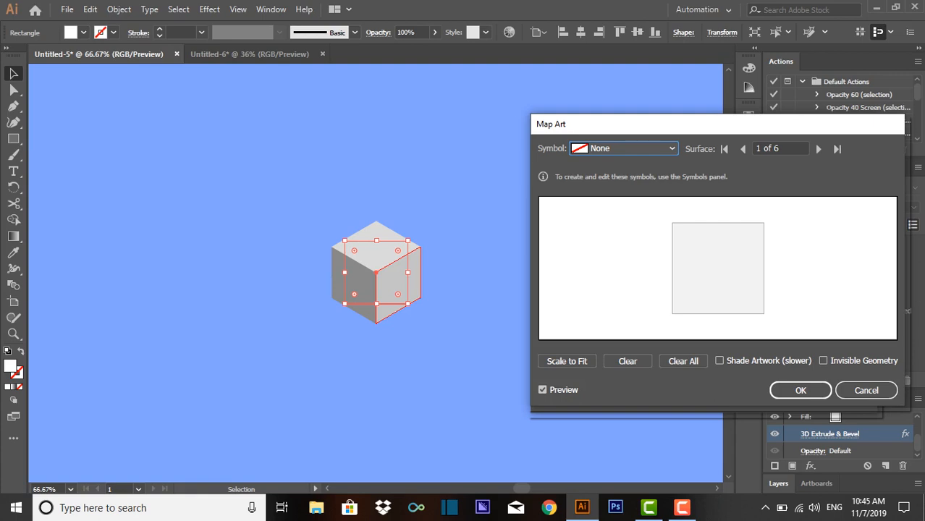
click(624, 149)
click(623, 341)
- Map the box symbol onto surface 5 of 6, the cube's left face
click(819, 149)
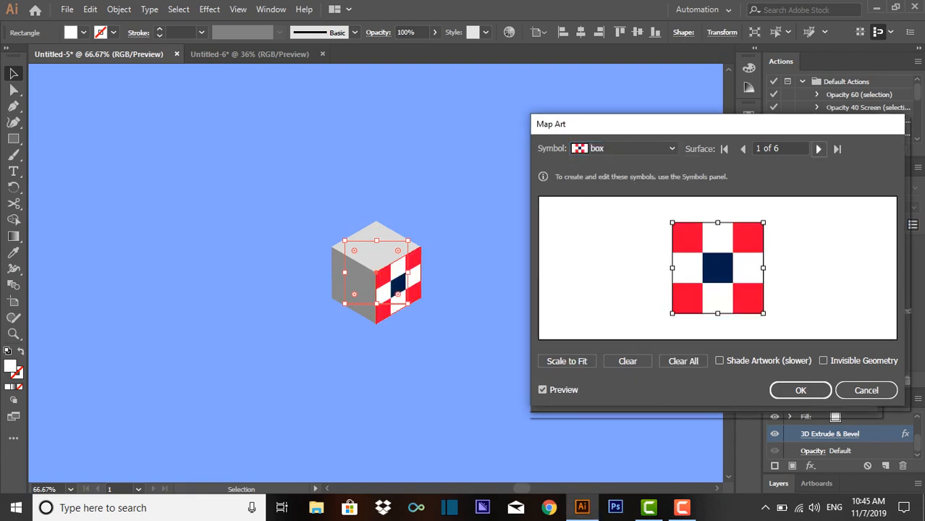
click(819, 148)
click(819, 148)
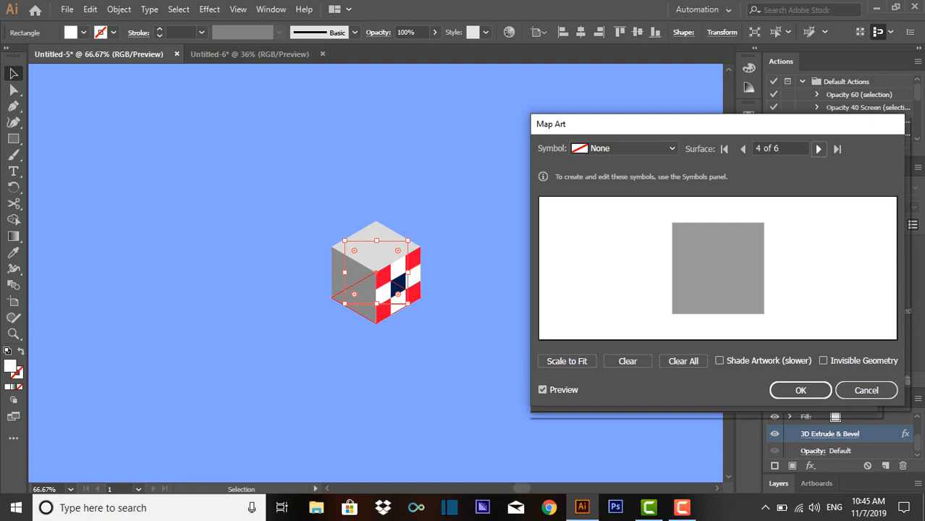
click(818, 148)
click(624, 148)
click(613, 178)
- Map the box symbol onto surface 6 of 6, the cube's top face, and apply the 3D Extrude & Bevel settings
click(819, 148)
click(624, 148)
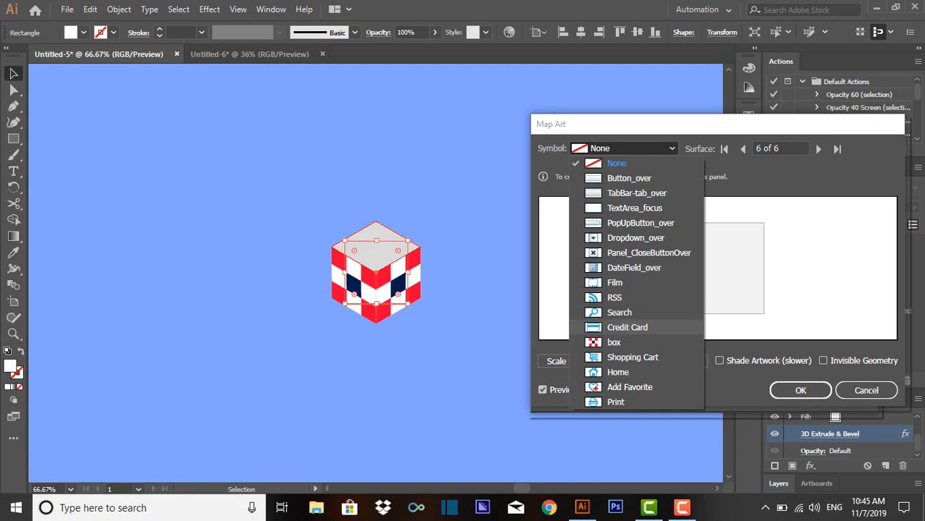
click(616, 340)
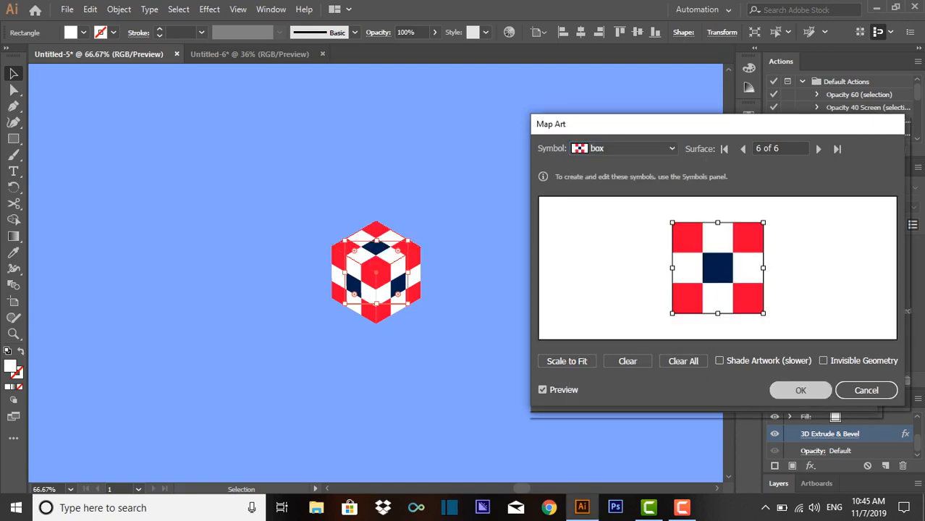
click(801, 390)
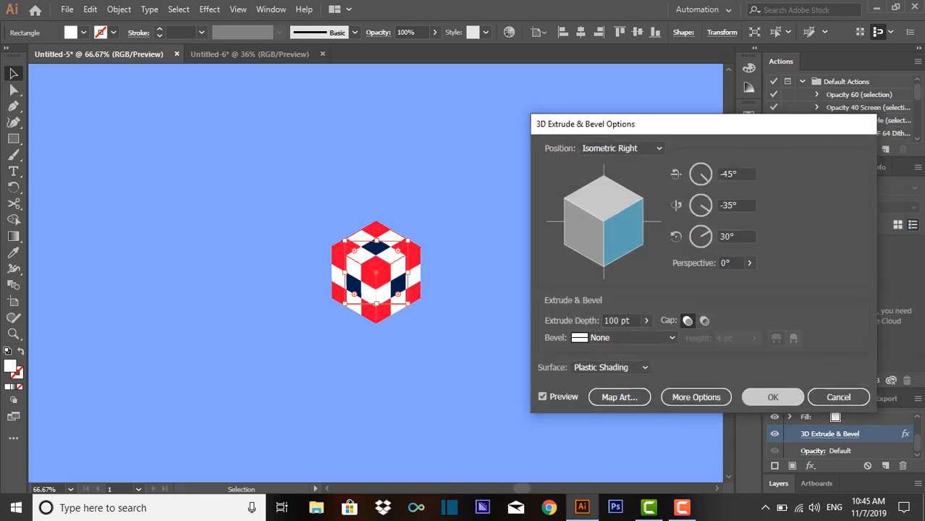
click(773, 397)
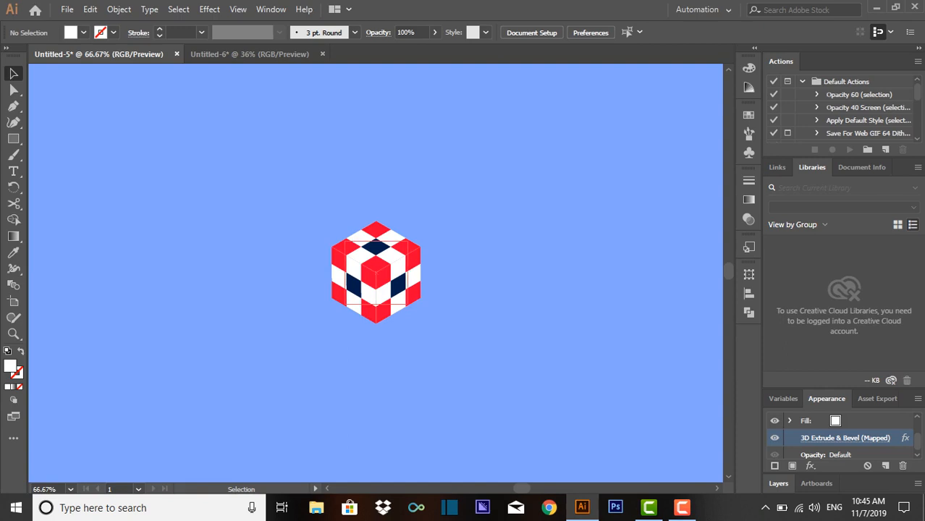
- Expand the appearance of the mapped 3D cube
click(376, 273)
click(119, 9)
click(196, 166)
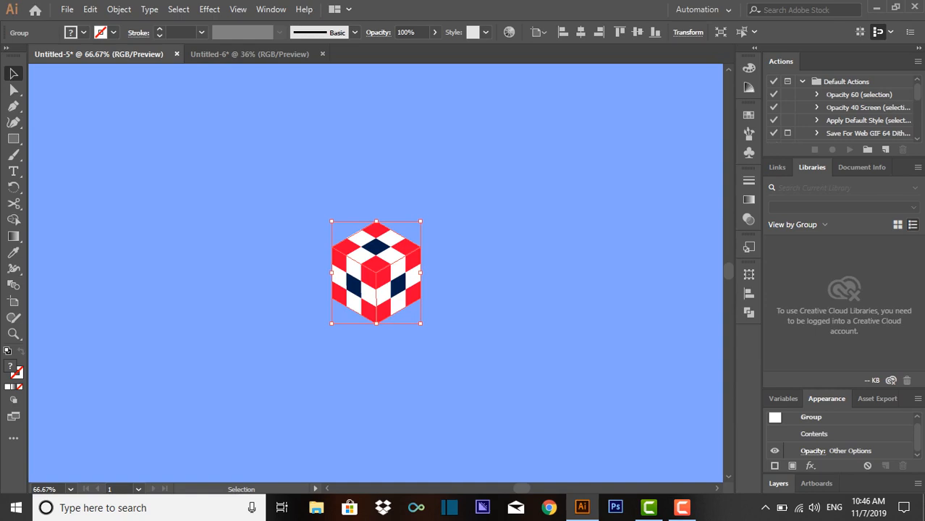
- Ungroup the expanded cube repeatedly to break apart its outer nested groups
right_click(399, 291)
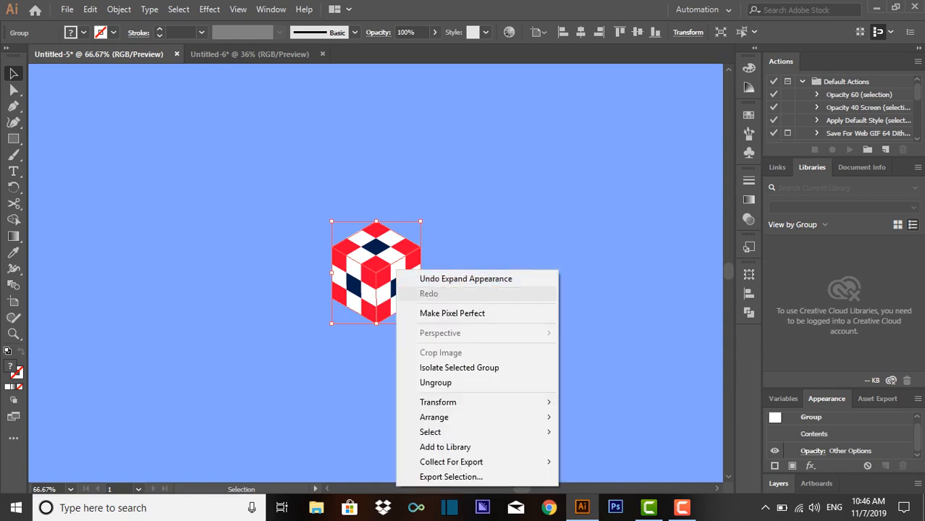
click(457, 246)
click(456, 246)
right_click(403, 278)
click(442, 389)
right_click(346, 311)
click(397, 189)
right_click(384, 248)
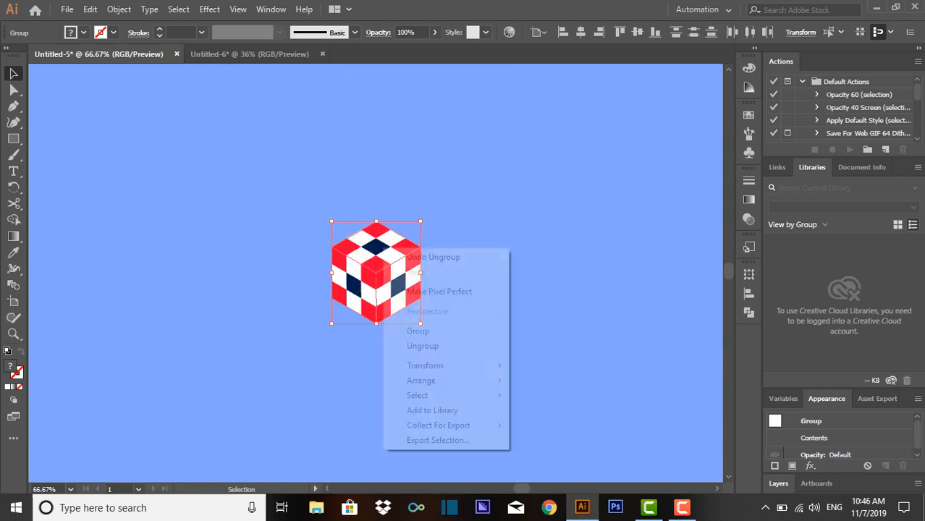
click(427, 346)
click(441, 342)
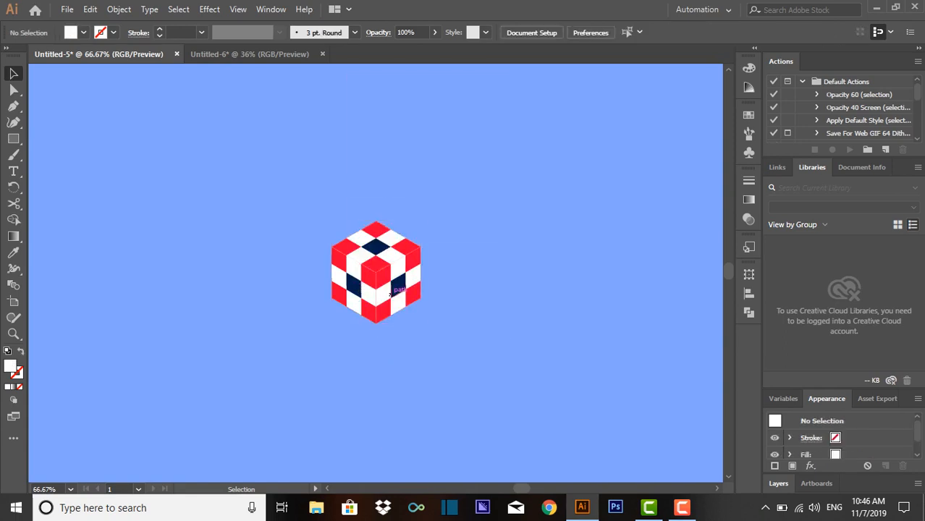
- Ungroup the artwork of the cube's top, right and left faces separately
right_click(391, 276)
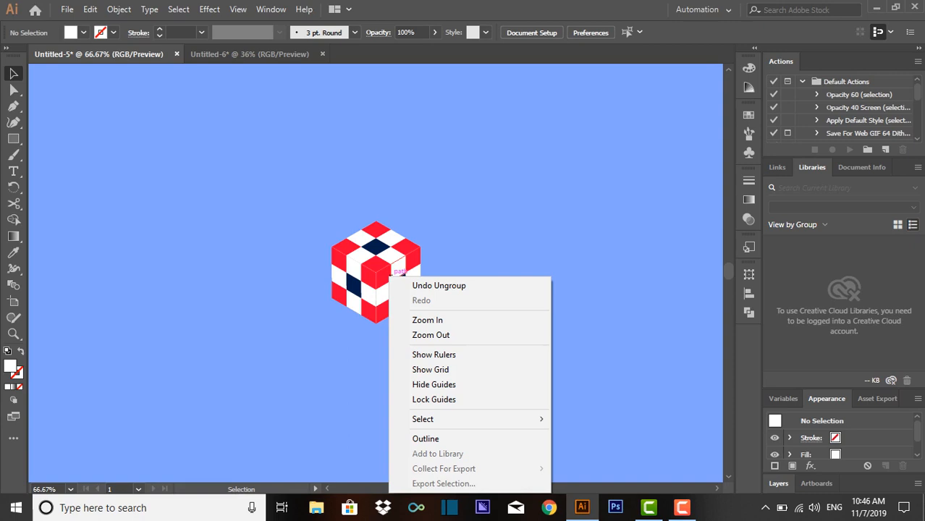
click(391, 276)
right_click(375, 245)
click(434, 359)
right_click(397, 292)
click(434, 185)
click(358, 288)
right_click(358, 288)
click(420, 185)
click(419, 190)
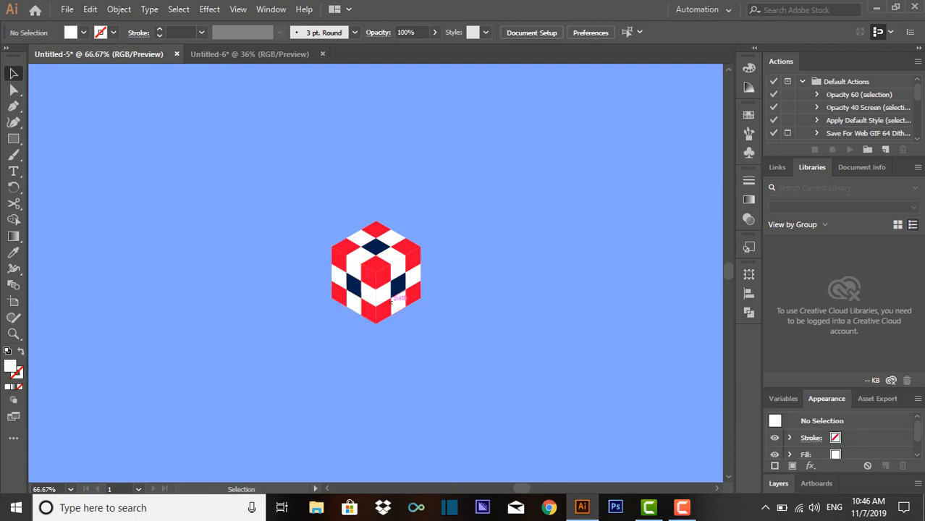
- Move the three coloured face groups off the grey base cube and delete the grey cube
drag(377, 323, 580, 221)
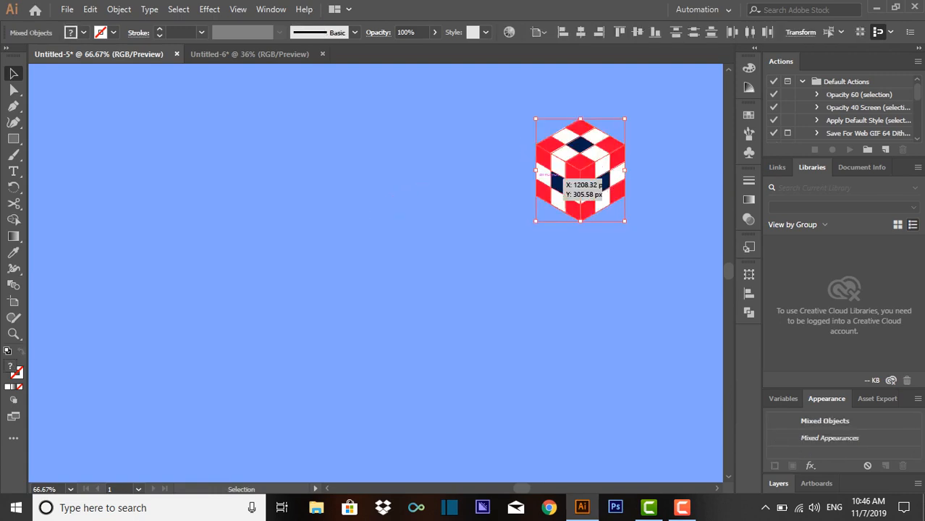
drag(588, 181, 383, 223)
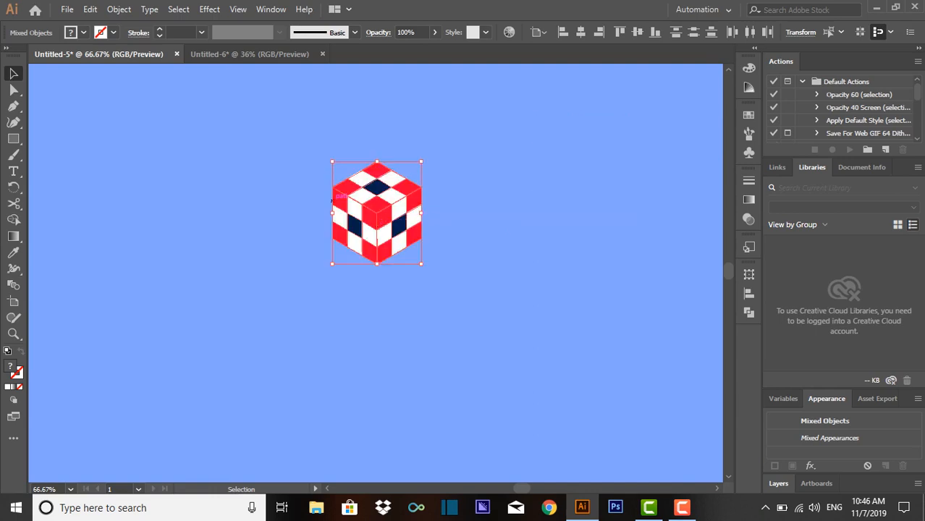
click(316, 195)
click(406, 216)
shift+click(387, 189)
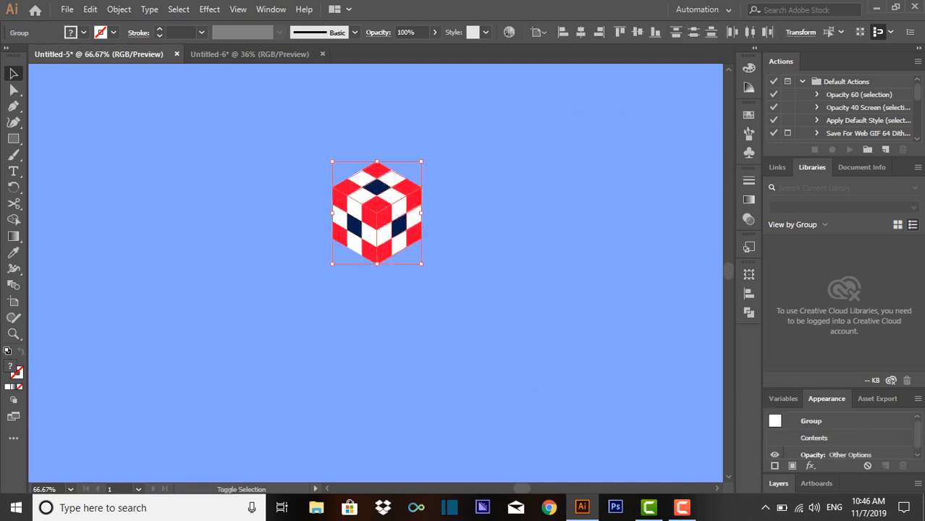
drag(377, 210, 520, 193)
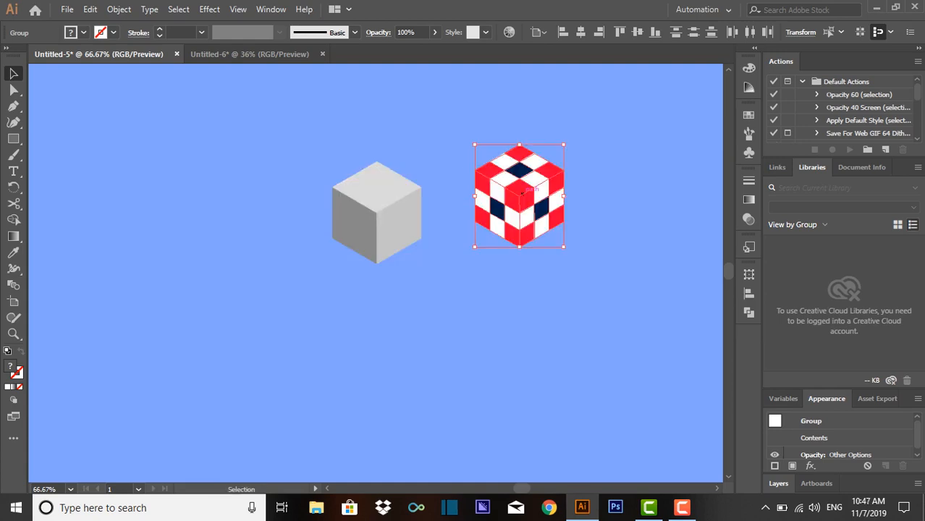
drag(460, 295, 349, 196)
key(Delete)
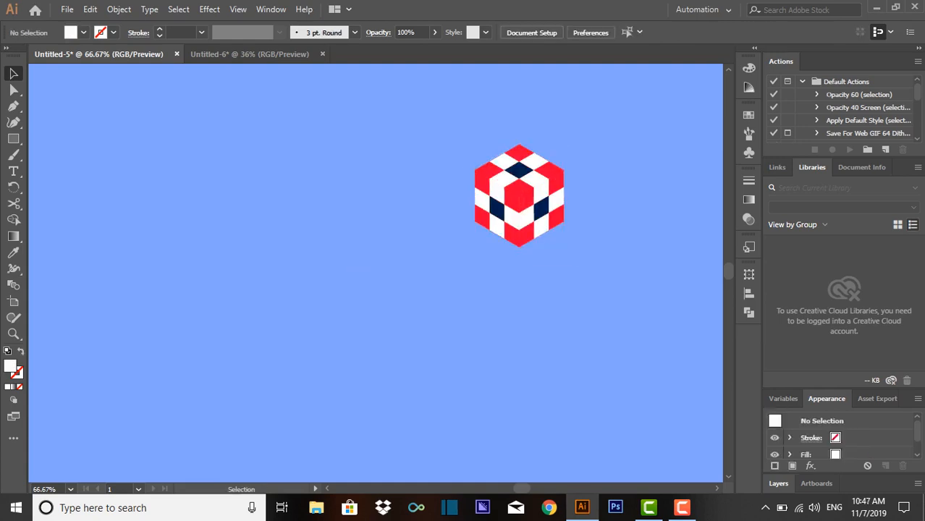
- Move the three coloured faces together back near the middle of the artboard
drag(530, 186, 436, 228)
key(ctrl+z)
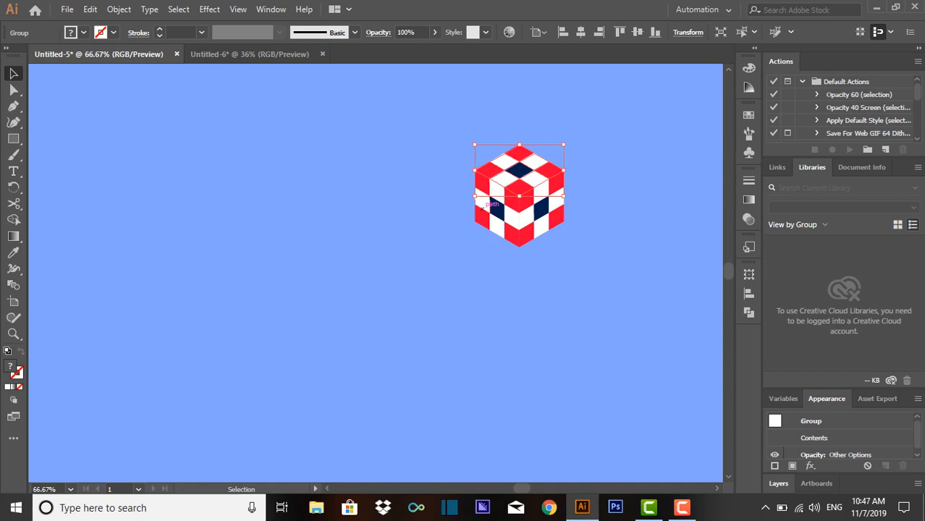
drag(592, 154, 487, 259)
drag(518, 197, 403, 249)
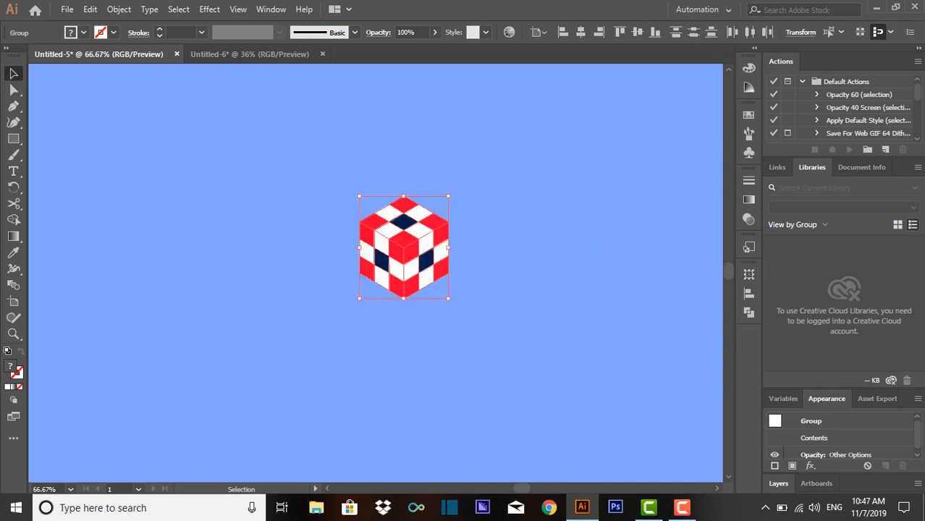
key(ctrl+shift+a)
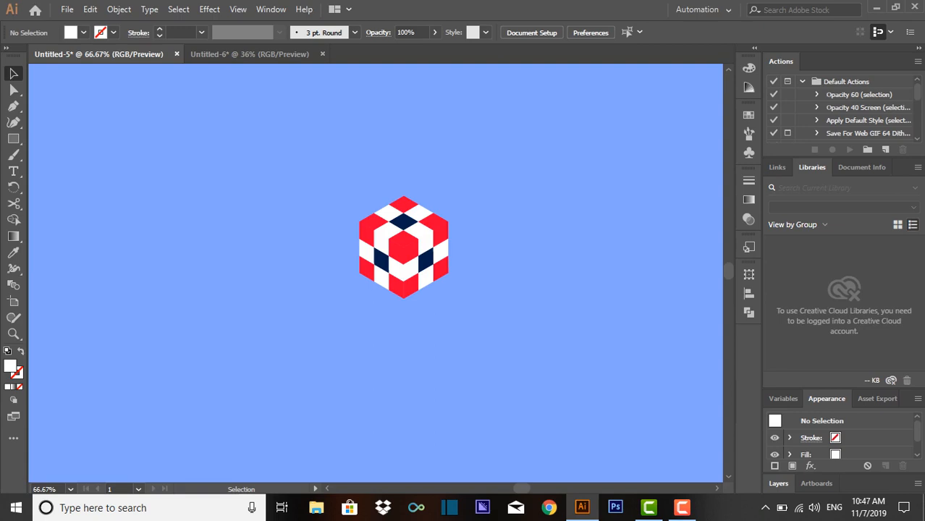
- Ungroup the cube's top face into individually selectable tiles
shift+click(410, 217)
click(468, 216)
click(408, 217)
key(ctrl+equal)
key(ctrl+equal)
click(408, 218)
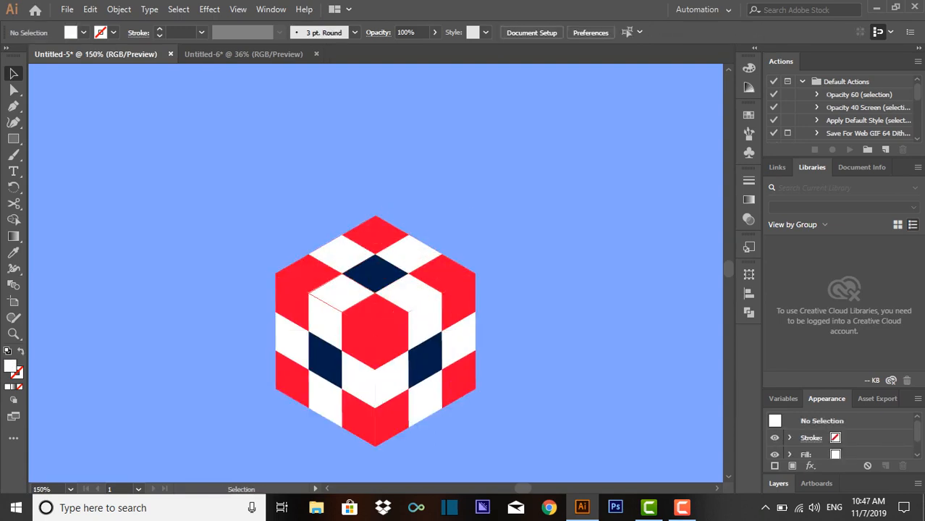
right_click(366, 276)
click(405, 389)
click(511, 348)
click(383, 277)
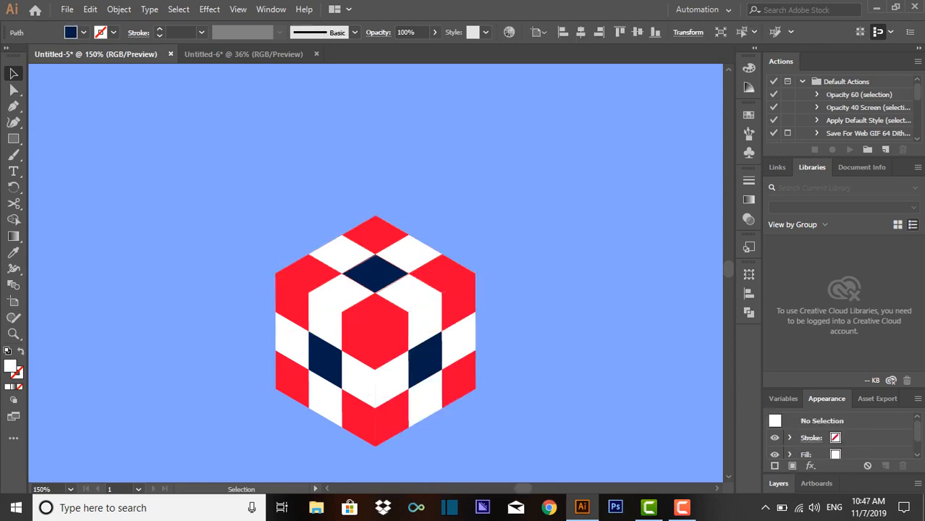
click(511, 320)
- Unite the top face's navy centre tile with its four adjoining white tiles into one white cross
shift+click(375, 274)
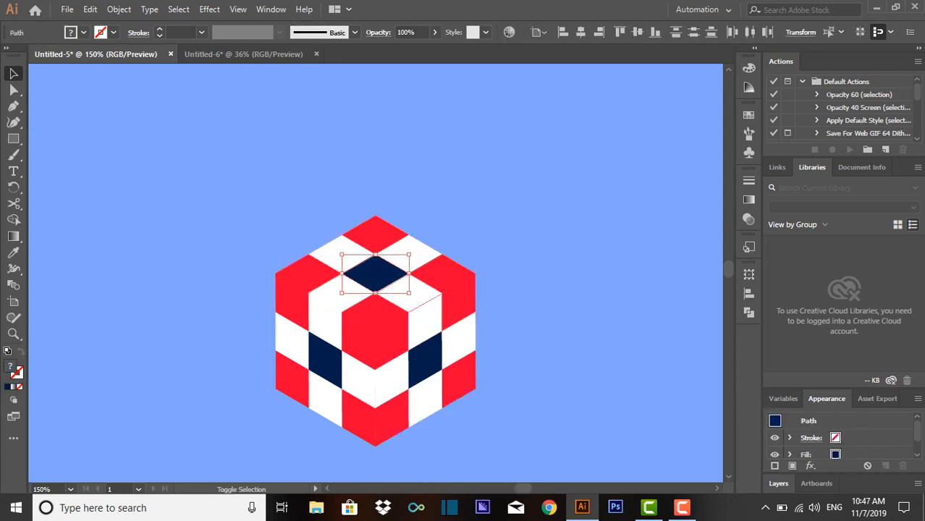
shift+click(416, 293)
shift+click(391, 244)
shift+click(329, 255)
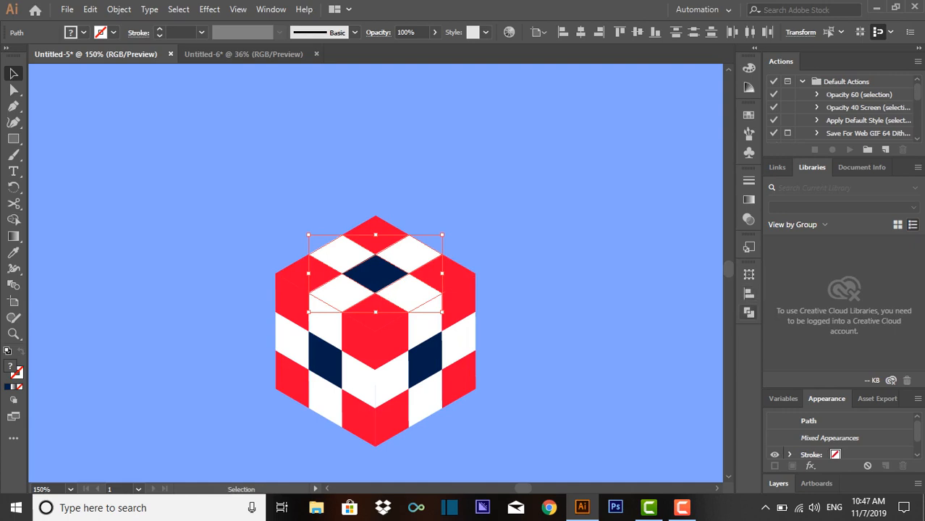
click(750, 312)
click(591, 305)
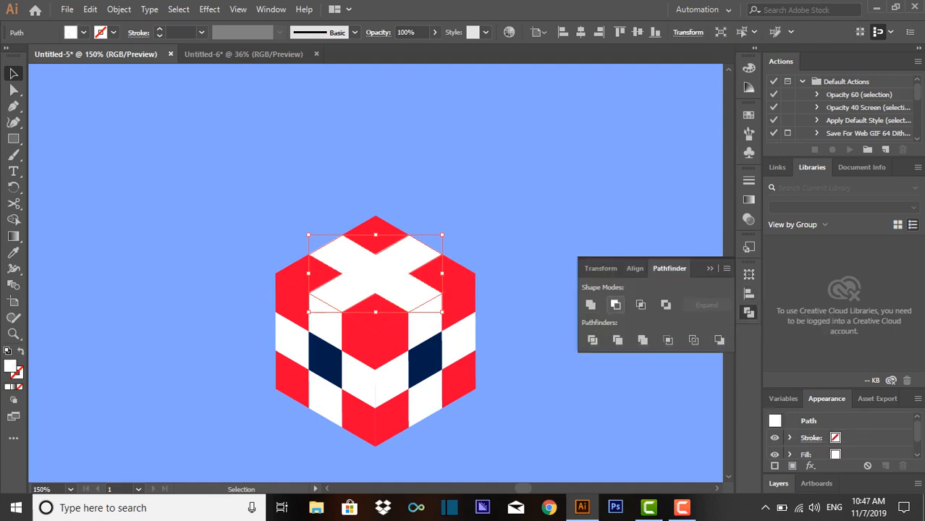
key(ctrl+shift+a)
- Ungroup the right face and unite its navy centre with the four adjoining white tiles into one white cross
click(426, 354)
right_click(426, 353)
click(452, 244)
click(426, 358)
shift+click(426, 322)
shift+click(459, 341)
shift+click(426, 399)
shift+click(392, 380)
click(591, 304)
key(ctrl+shift+a)
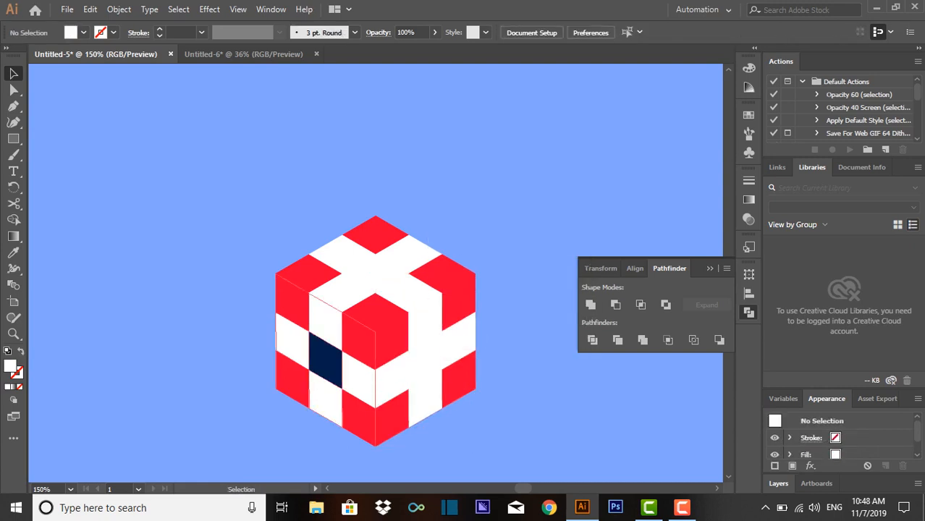
- Ungroup the left face and unite its navy centre with the four adjoining white tiles into one white cross
right_click(322, 370)
click(362, 264)
key(ctrl+shift+a)
click(326, 361)
shift+click(359, 379)
shift+click(292, 341)
shift+click(326, 399)
shift+click(326, 322)
click(591, 305)
key(ctrl+shift+a)
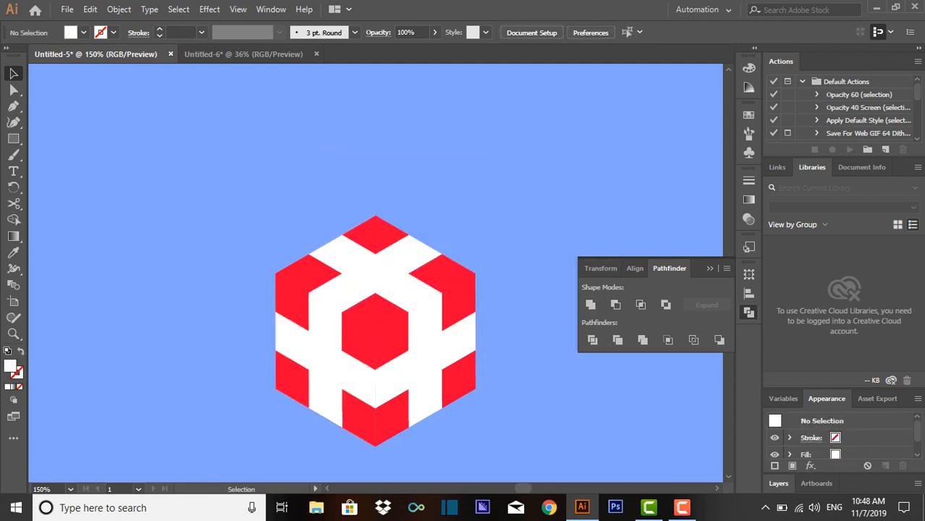
- Collapse the Pathfinder options and move the entire cube up and slightly to the right
click(710, 269)
drag(475, 461, 288, 236)
drag(396, 327, 426, 241)
key(ctrl+shift+a)
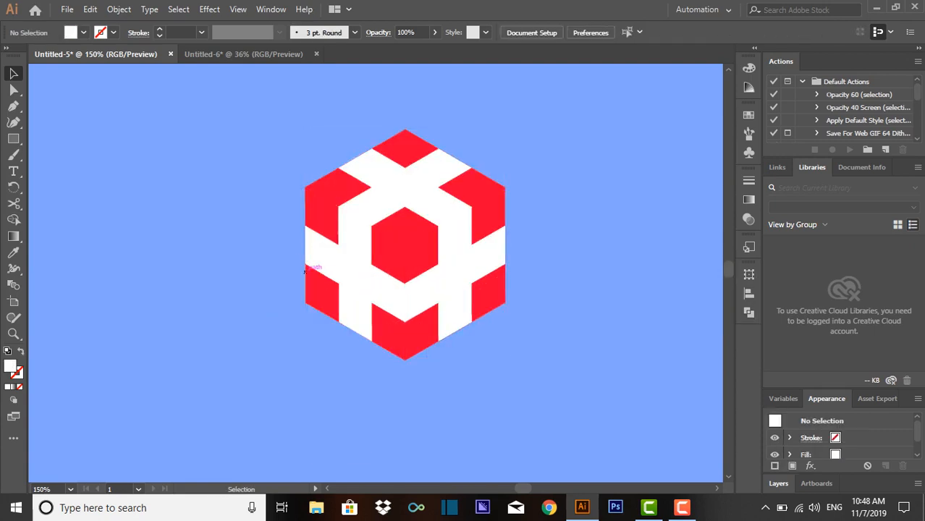
- Delete the red tiles at the top face's back corner and the outer lower corners of the right and left faces
click(421, 150)
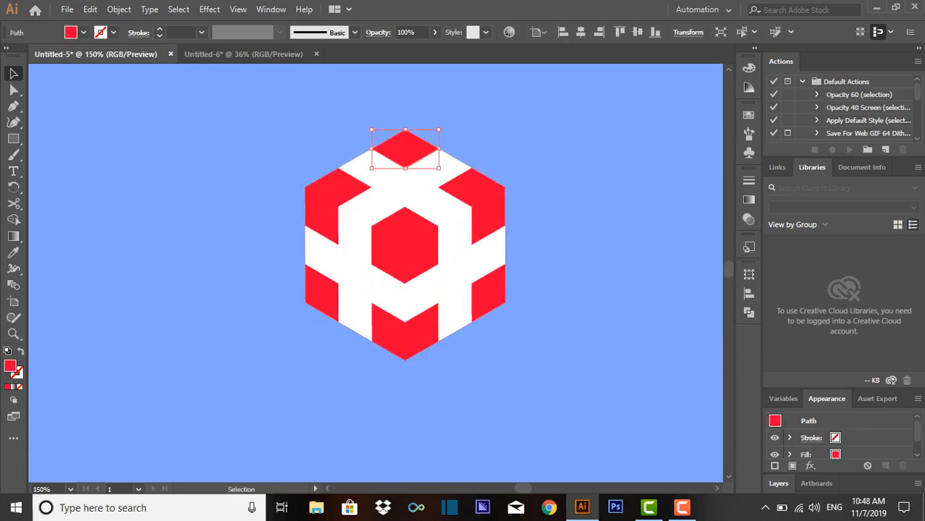
key(Delete)
click(490, 293)
key(Delete)
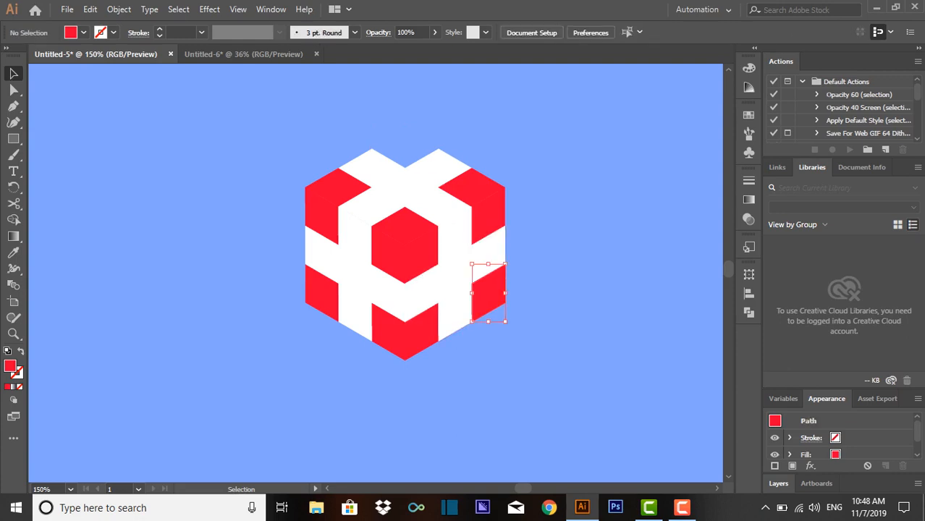
click(322, 293)
key(Delete)
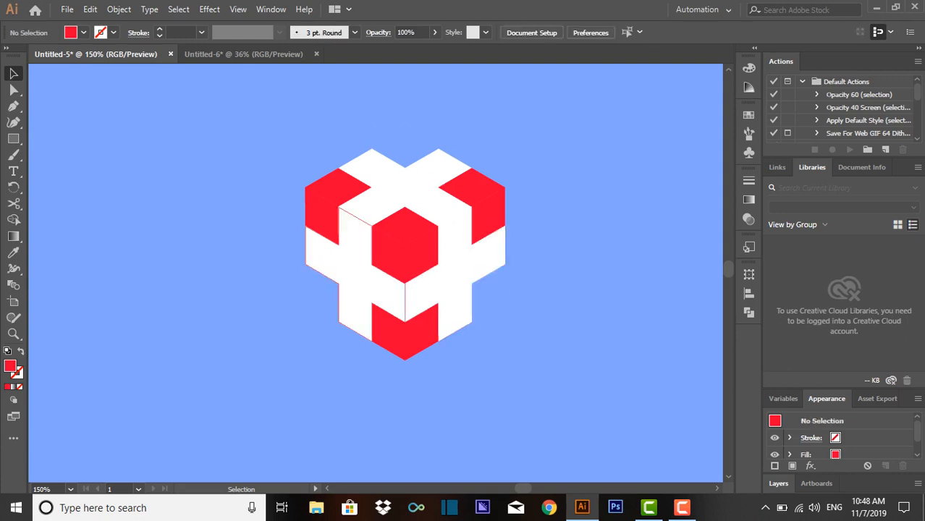
- Move the entire trimmed cube shape slightly down and to the left
mouse_move(648, 134)
mouse_down()
mouse_move(395, 259)
mouse_move(323, 319)
mouse_up()
drag(420, 239, 399, 258)
key(ctrl+shift+a)
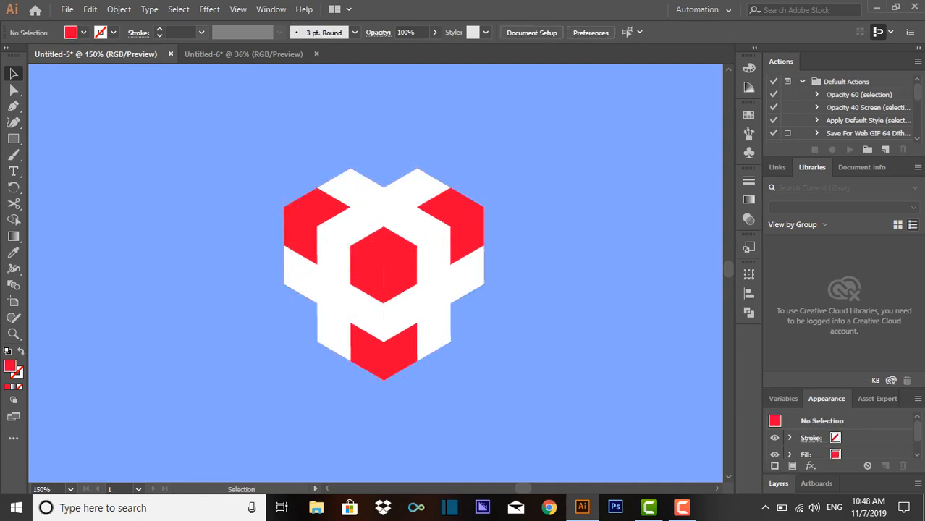
- Sample the lightest blue square in the Untitled-6 document with the Eyedropper and return to Untitled-5
click(243, 54)
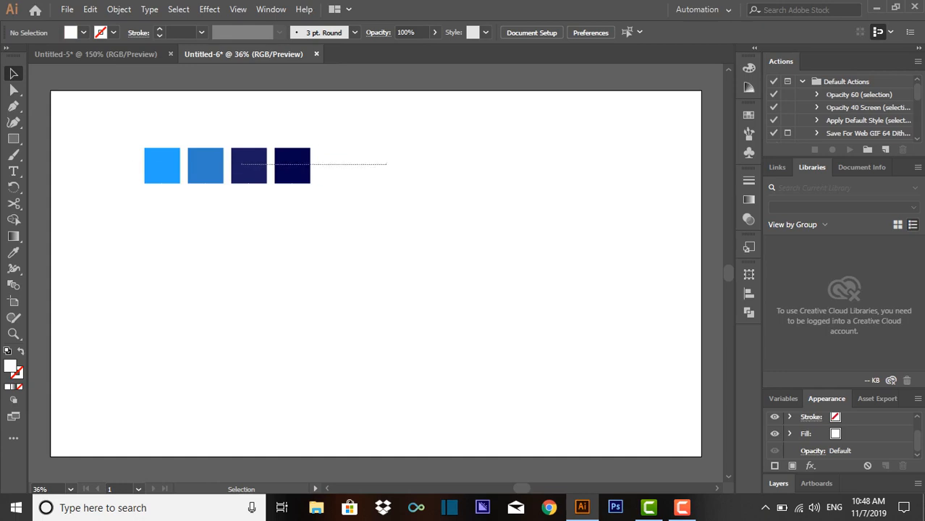
drag(377, 157, 125, 172)
click(304, 120)
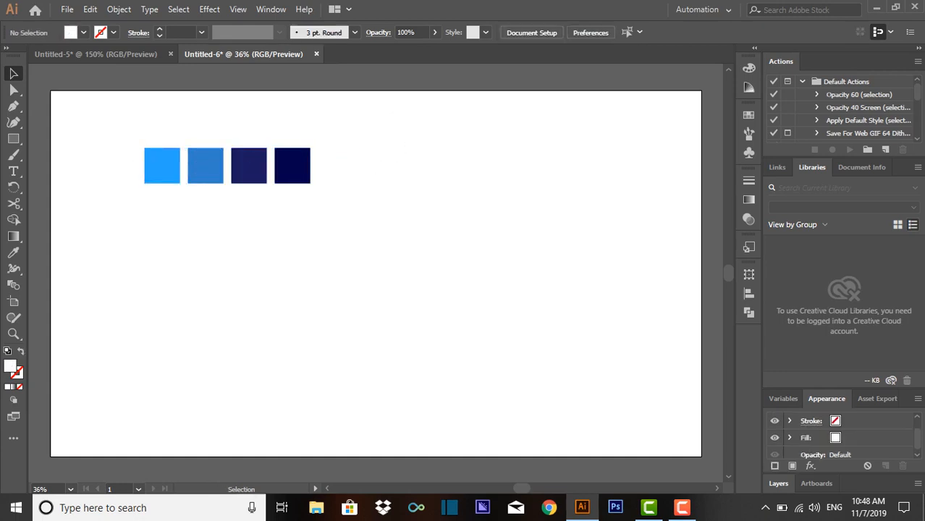
click(13, 253)
click(168, 163)
click(95, 54)
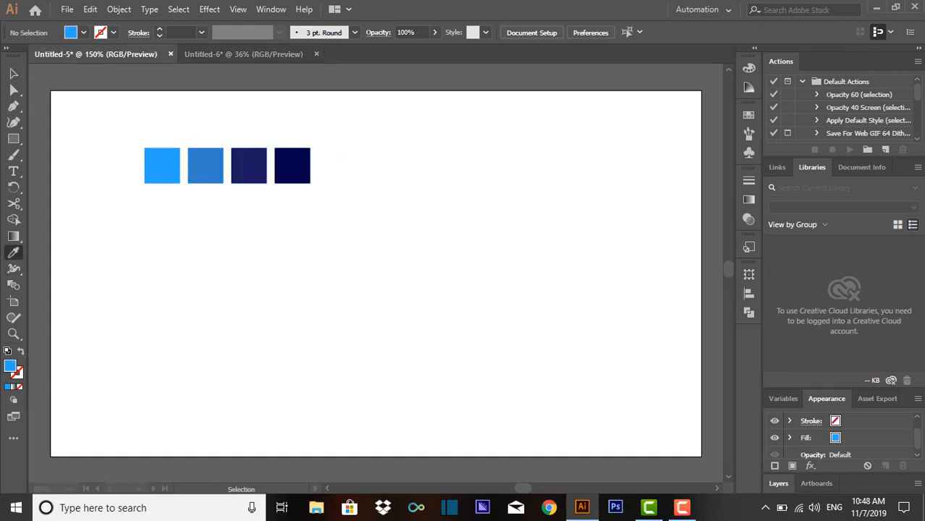
click(315, 217)
- Check the hex code of Untitled-6's sampled fill in the Color Picker, and return to Untitled-5 with the Selection tool
click(243, 53)
double_click(10, 366)
key(ctrl+c)
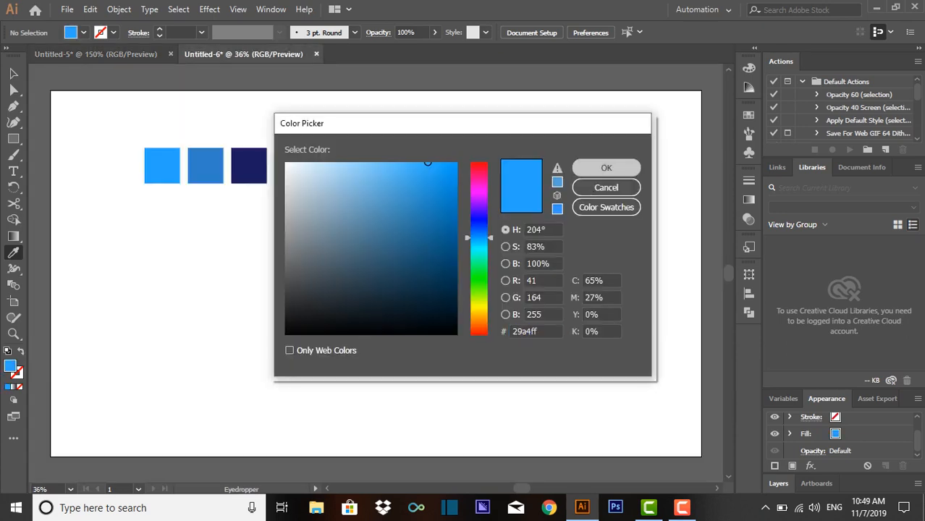
click(607, 167)
click(95, 54)
click(14, 74)
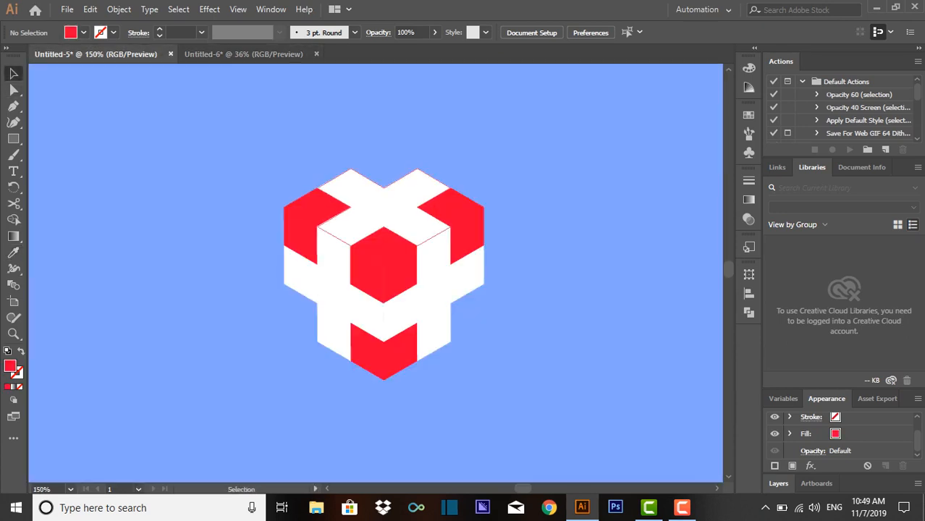
- Fill the top face's white cross and its three red corner tiles with the copied lightest blue
click(384, 207)
shift+click(452, 208)
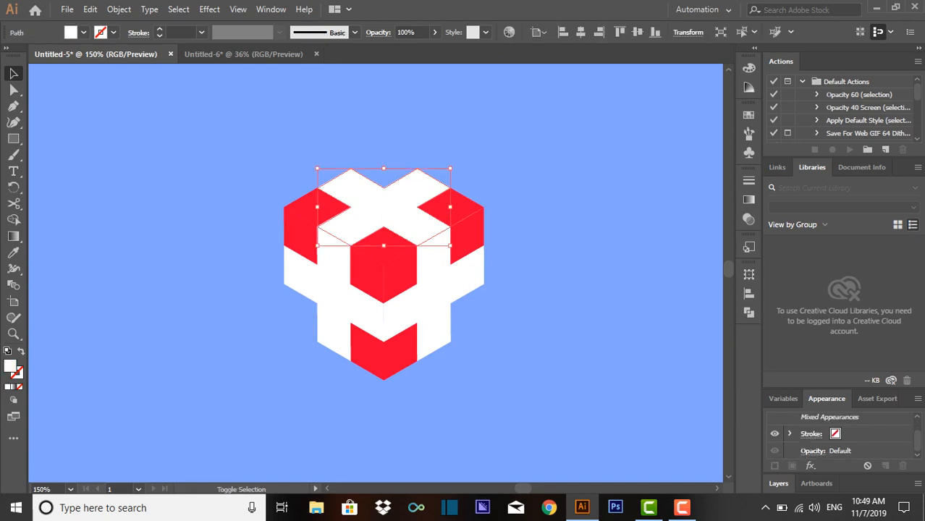
shift+click(316, 207)
shift+click(384, 246)
double_click(10, 366)
key(ctrl+v)
key(Return)
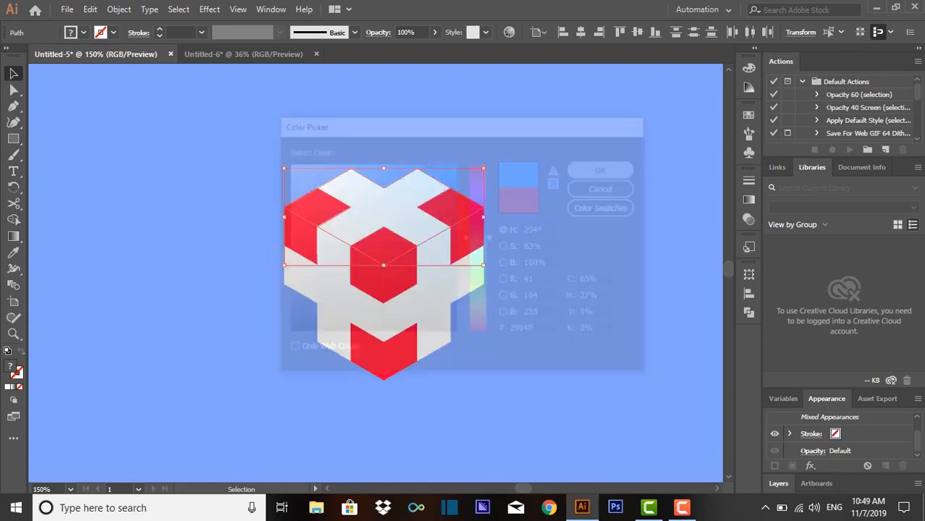
key(ctrl+shift+a)
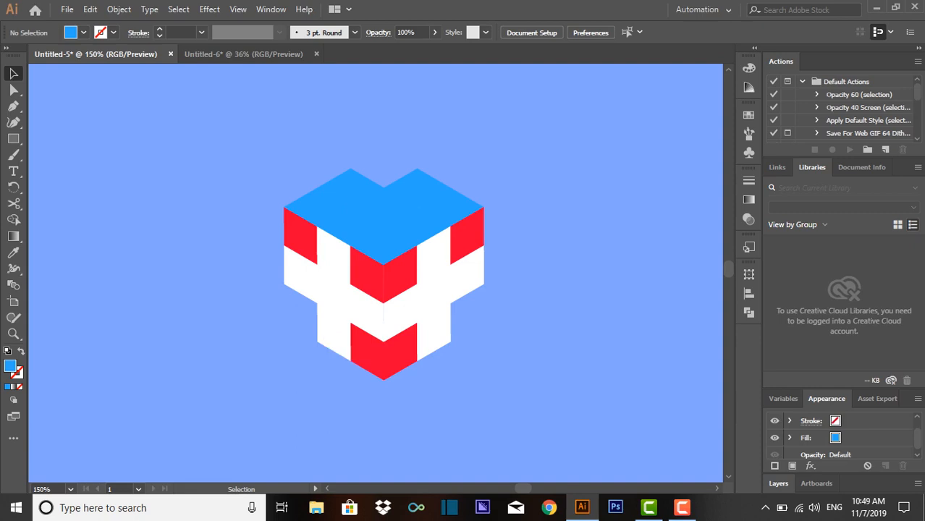
- Select the top face's three corner tiles, then sample the medium blue square in Untitled-6 and copy its hex code
shift+click(464, 200)
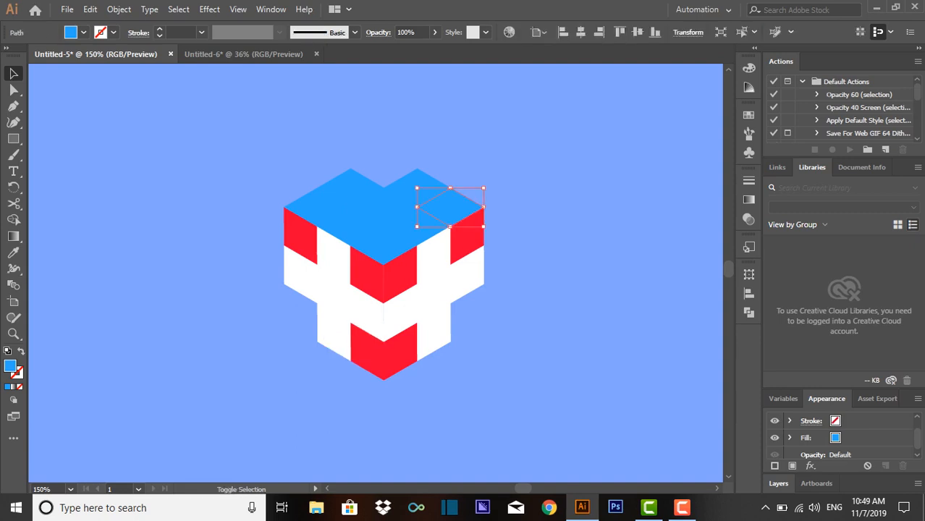
shift+click(385, 248)
shift+click(316, 209)
click(243, 54)
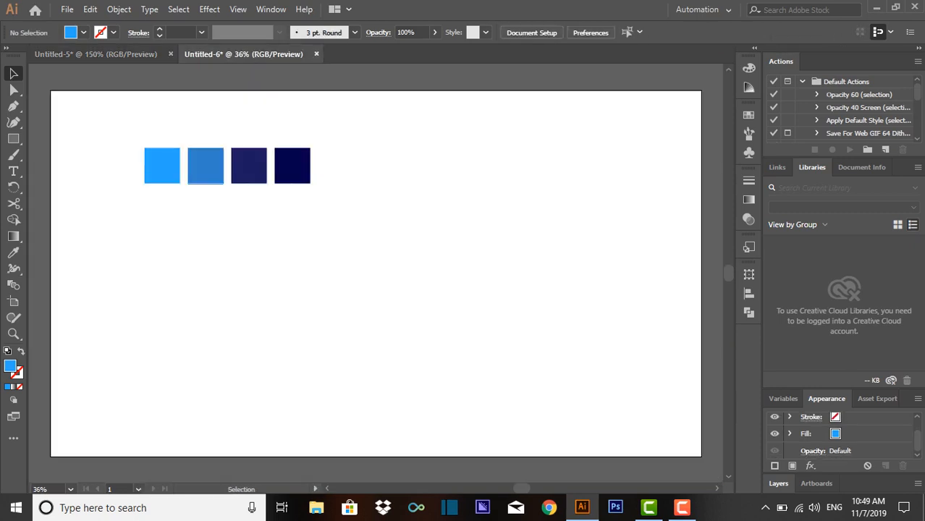
click(13, 253)
click(206, 167)
double_click(10, 367)
key(ctrl+c)
key(Return)
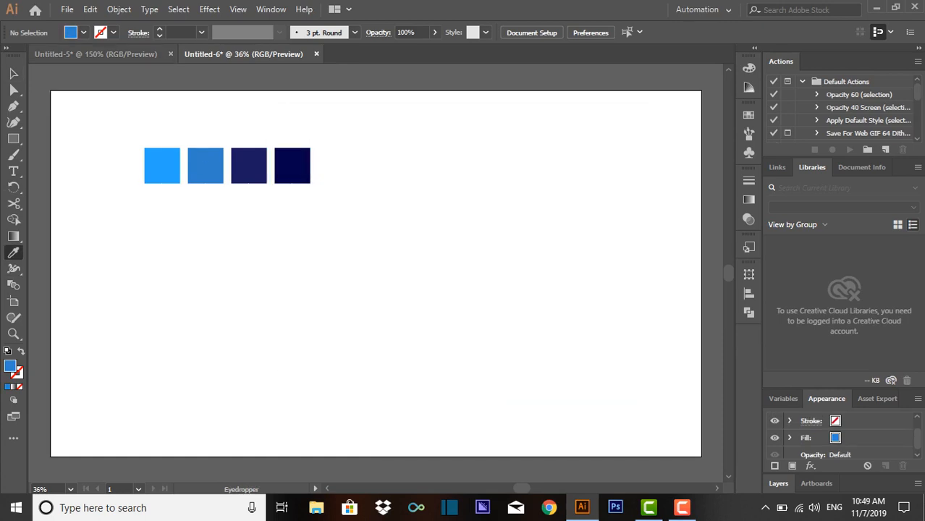
- Return to Untitled-5 and fill the top face's three corner tiles with the copied medium blue
click(96, 54)
double_click(10, 366)
key(ctrl+v)
click(604, 169)
click(14, 74)
click(145, 137)
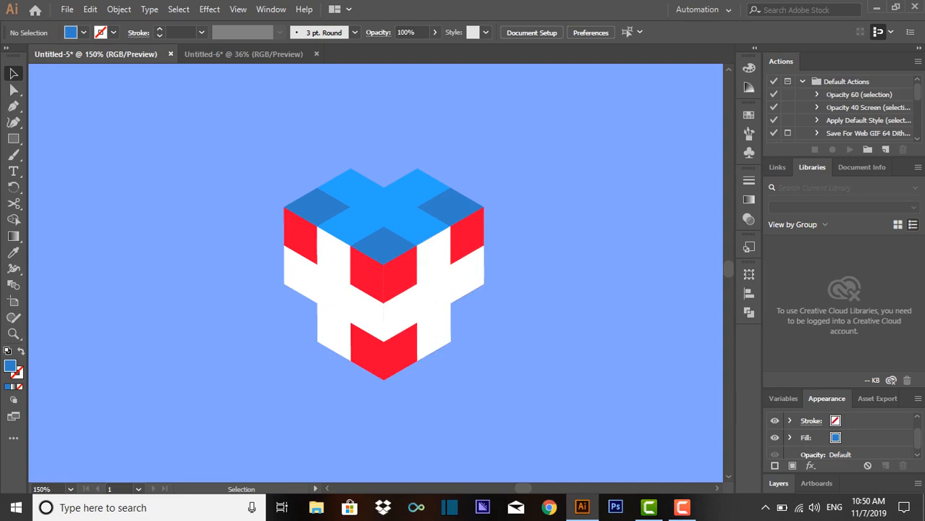
- Copy the hex code 1b1b60 from the third square in Untitled-6 and return to Untitled-5
click(243, 54)
click(248, 165)
double_click(10, 366)
key(ctrl+c)
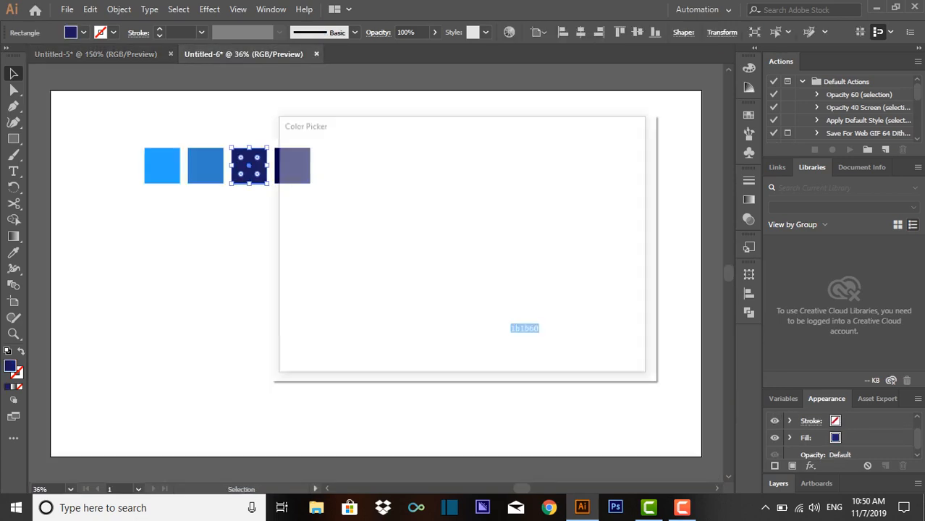
click(603, 169)
click(347, 120)
click(96, 55)
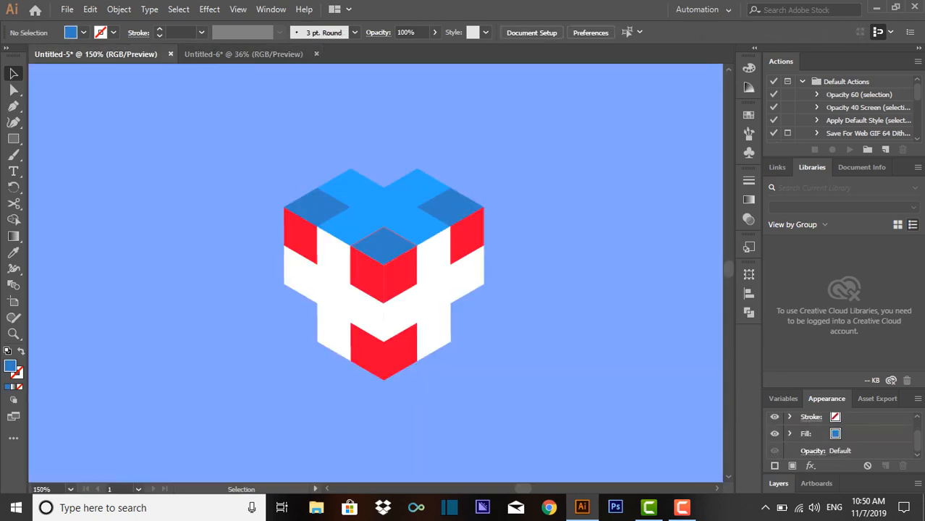
- Fill the left face's white cross with the navy colour 1b1b60
click(334, 293)
double_click(10, 367)
key(ctrl+v)
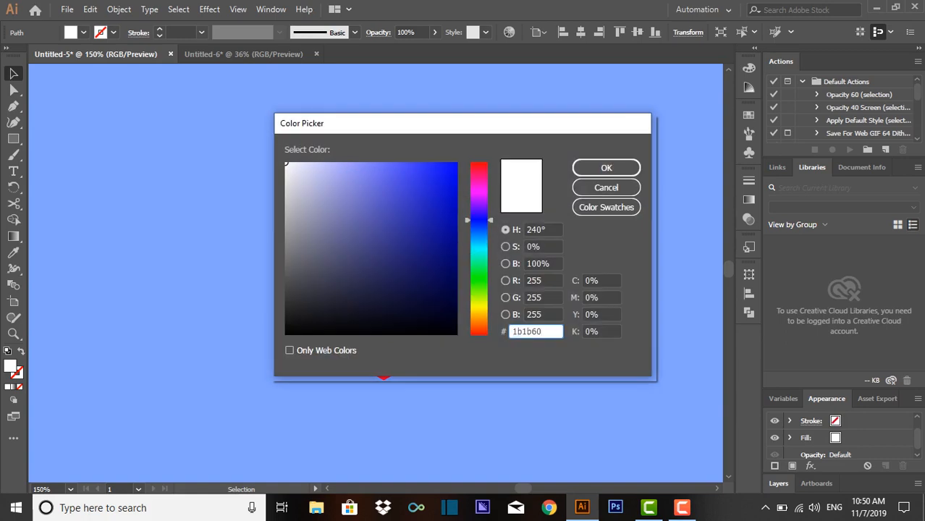
click(606, 168)
click(572, 196)
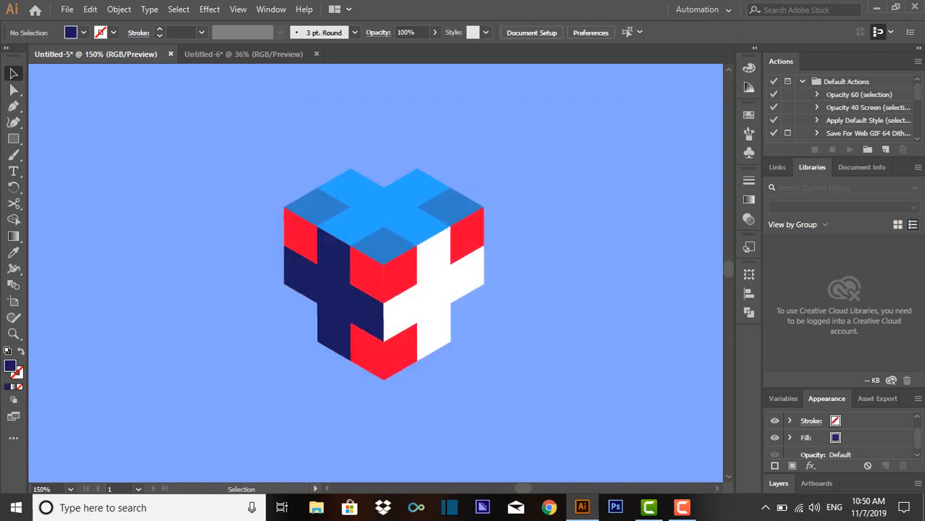
- Copy the hex code of the darkest navy square in Untitled-6 and return to Untitled-5
click(243, 54)
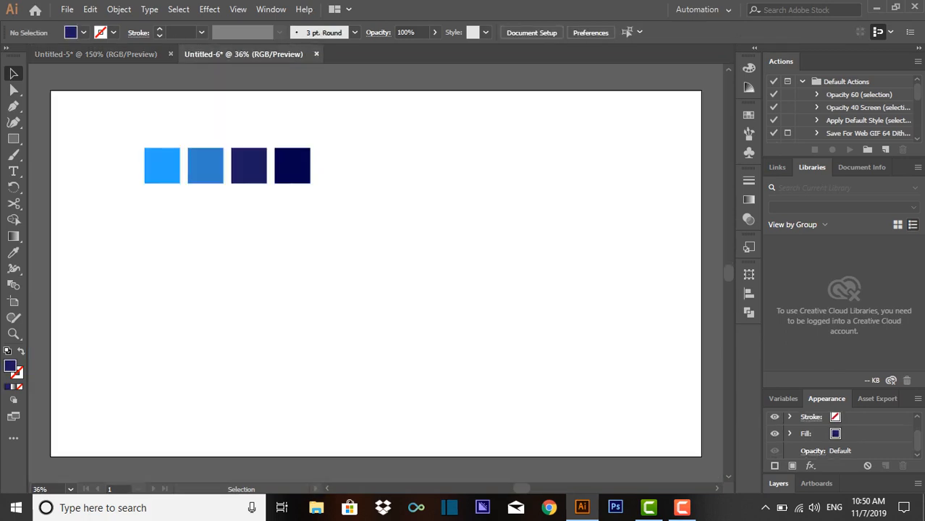
click(293, 166)
double_click(10, 366)
key(ctrl+c)
click(603, 168)
click(95, 54)
- Fill the left face's three red corner tiles with the copied darkest navy
shift+click(367, 352)
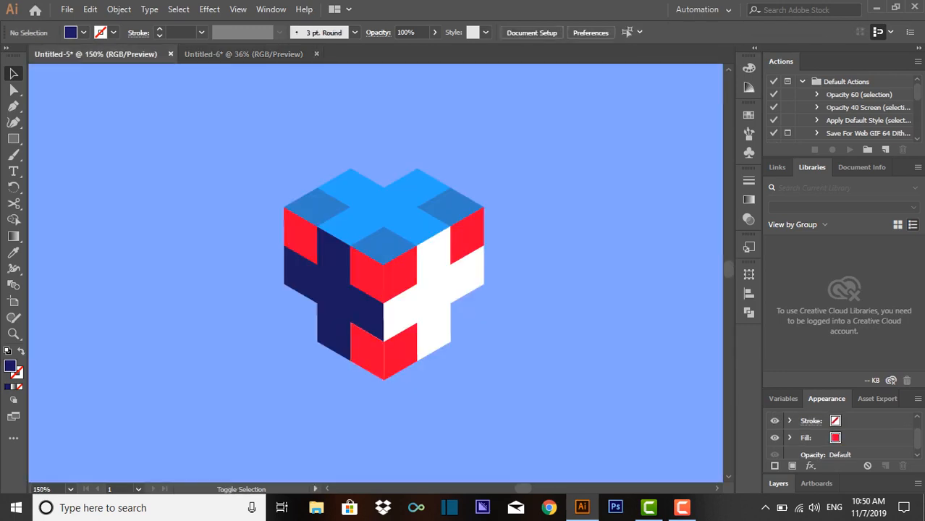
shift+click(367, 275)
shift+click(300, 237)
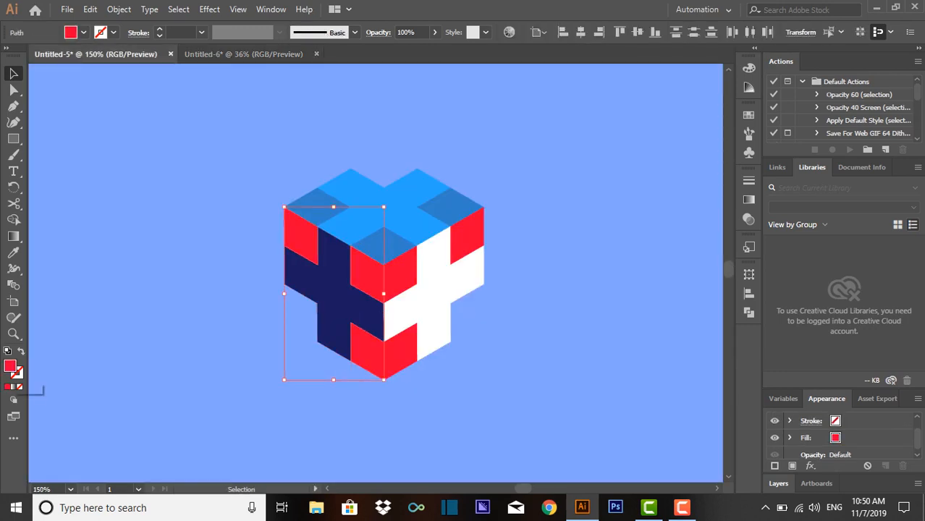
double_click(10, 366)
key(ctrl+v)
click(605, 166)
key(ctrl+shift+a)
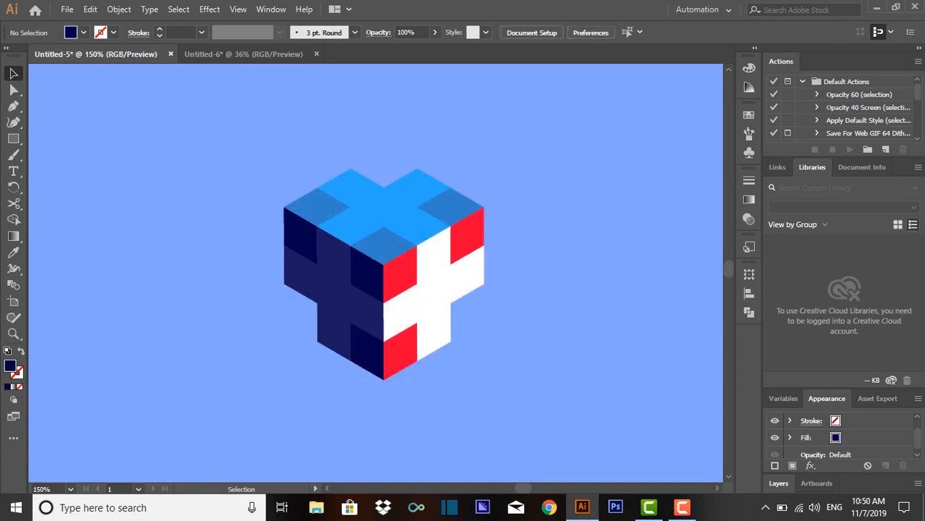
click(434, 297)
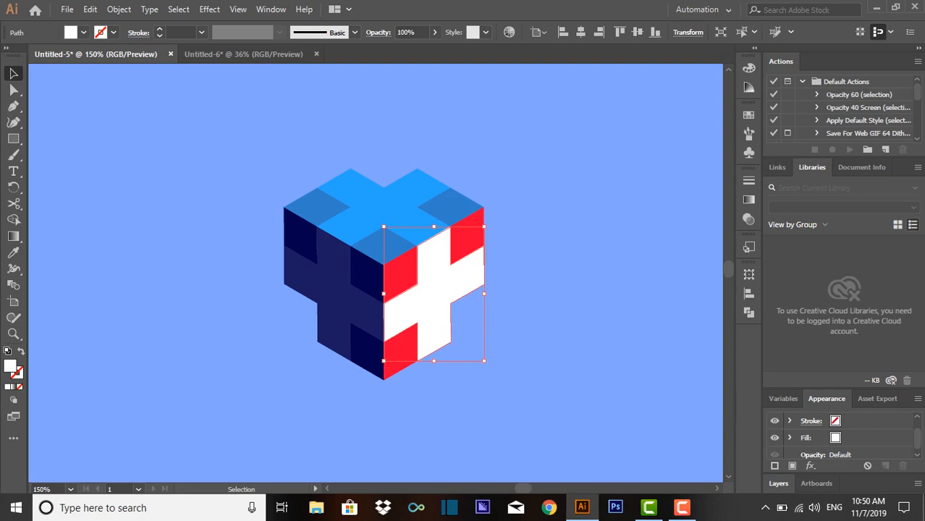
key(ctrl+shift+a)
click(434, 295)
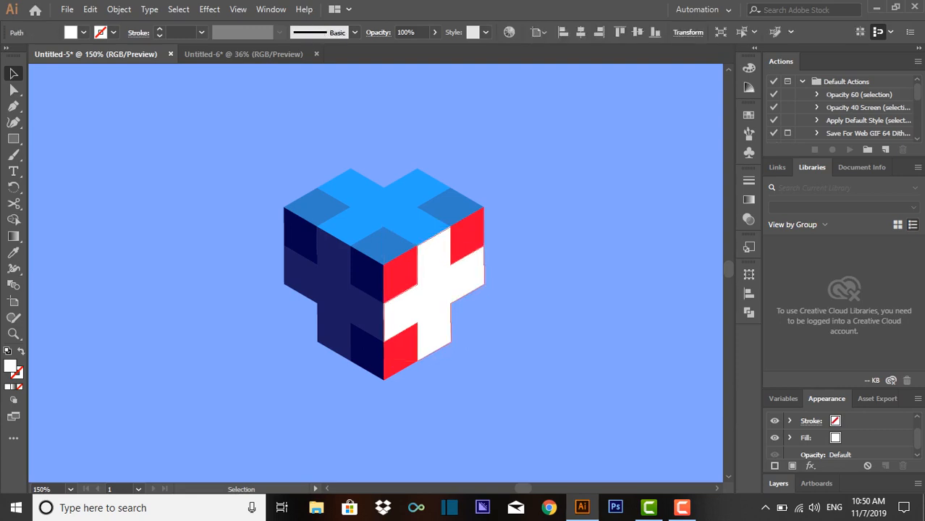
shift+click(467, 245)
key(ctrl+shift+a)
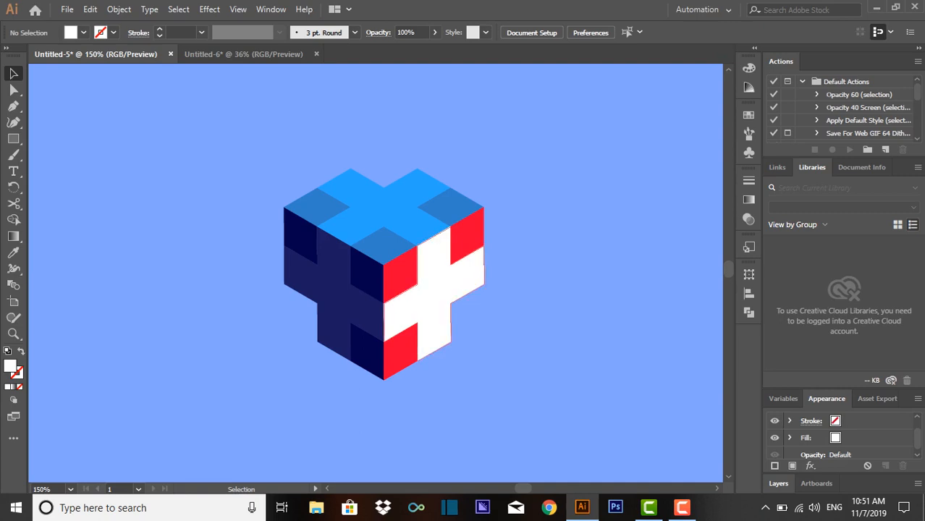
click(436, 292)
shift+click(435, 293)
- Recolour the right face's three red corner tiles from the white swatch, darkening it to a light grey in the Color Picker
shift+click(468, 237)
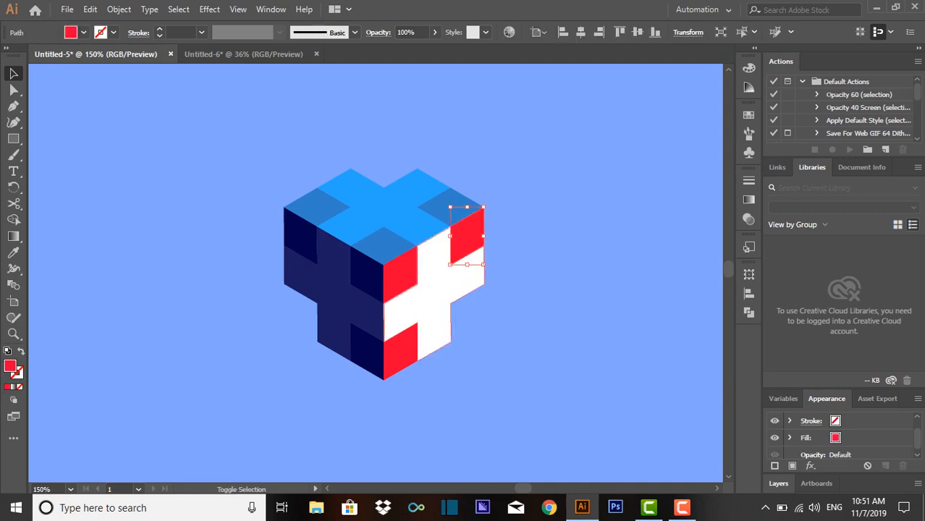
shift+click(401, 276)
shift+click(400, 351)
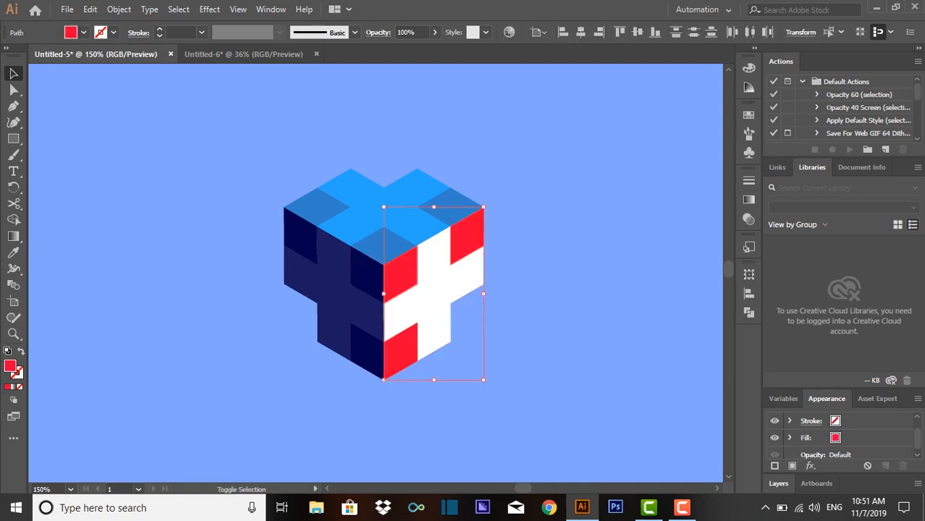
click(83, 32)
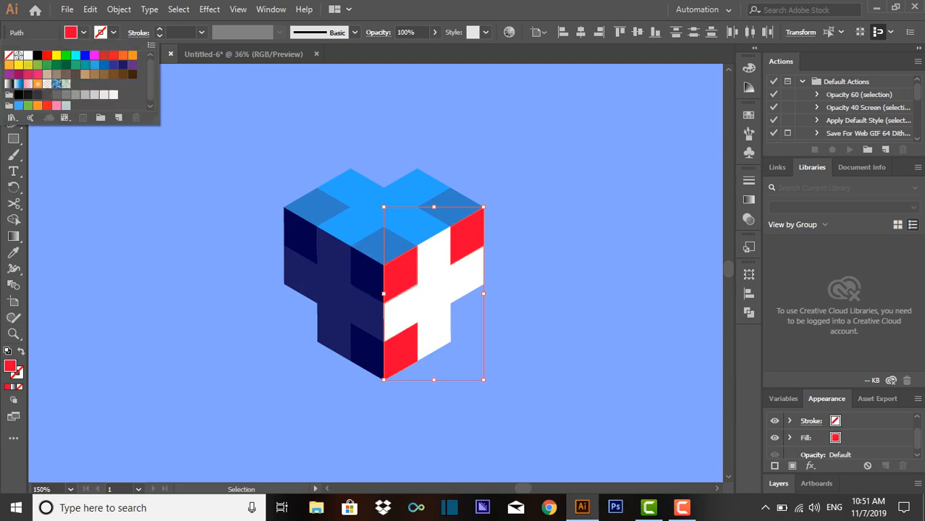
click(28, 56)
double_click(10, 366)
click(286, 167)
drag(286, 167, 285, 179)
click(607, 168)
click(594, 175)
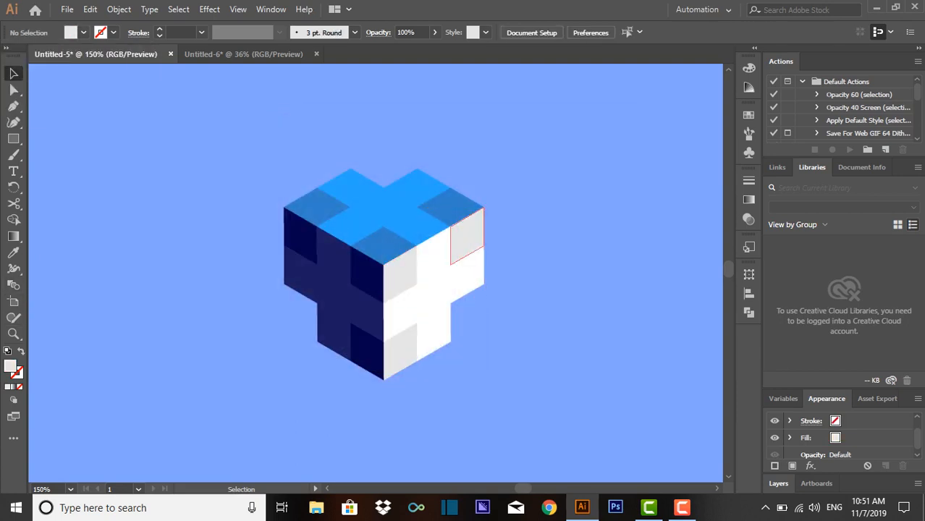
- Lighten the grey fill of the right face's three corner tiles slightly
shift+click(391, 283)
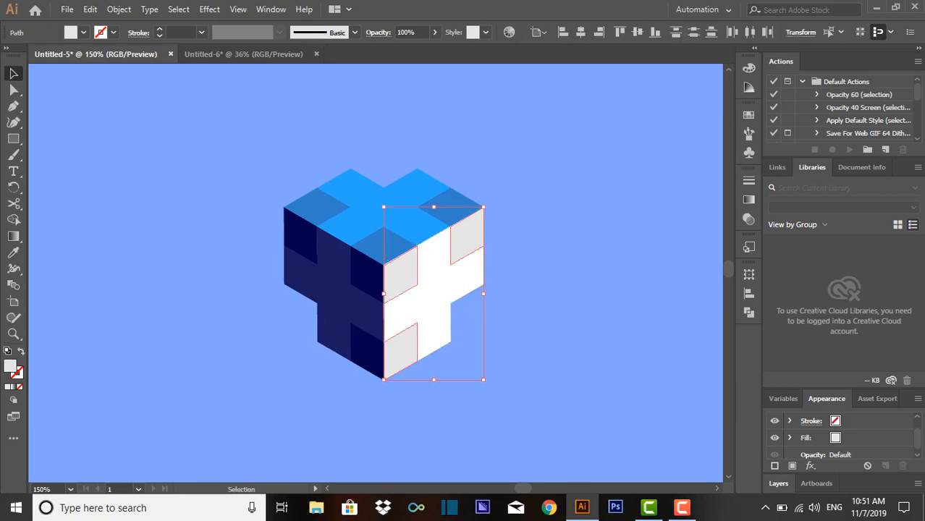
double_click(10, 366)
drag(286, 180, 286, 173)
click(606, 168)
click(594, 176)
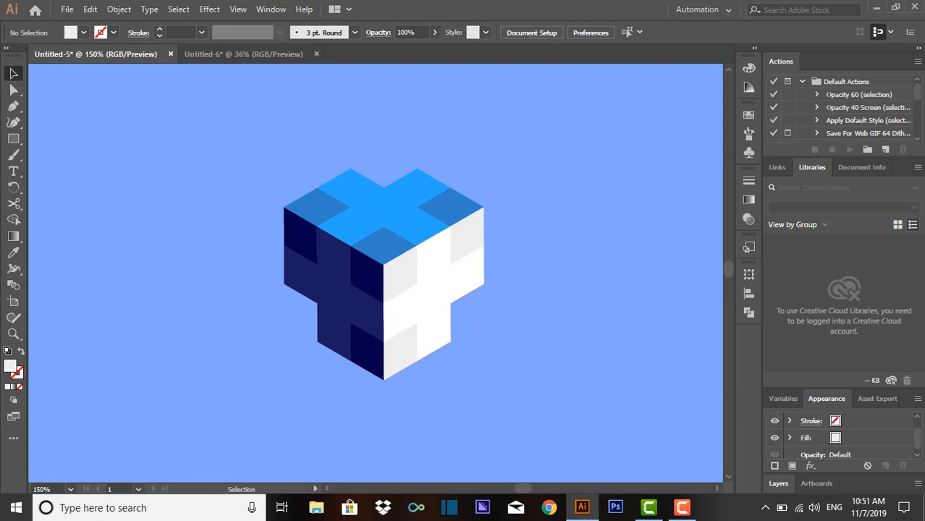
drag(393, 403, 325, 211)
drag(406, 253, 445, 249)
key(ctrl+z)
key(ctrl+z)
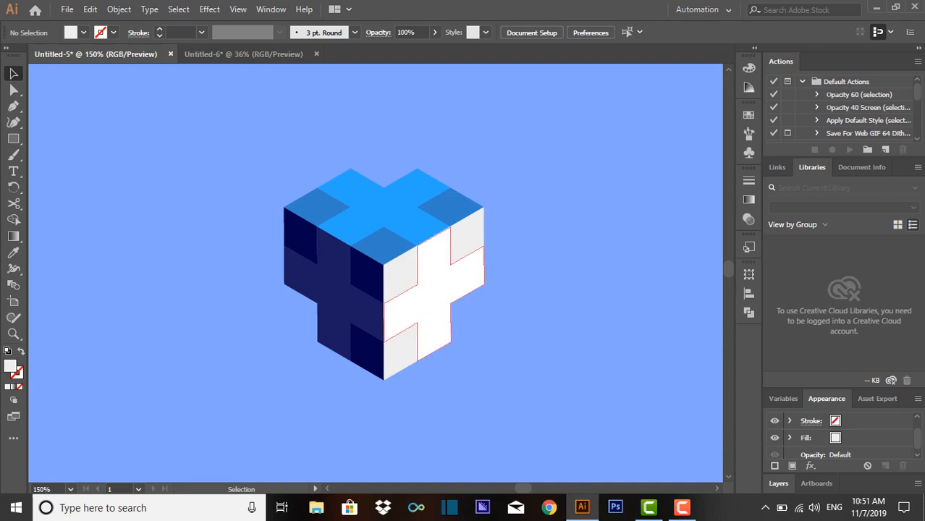
- Rotate the three tiles meeting at the cube's front corner by 180° to form a recessed notch
click(400, 275)
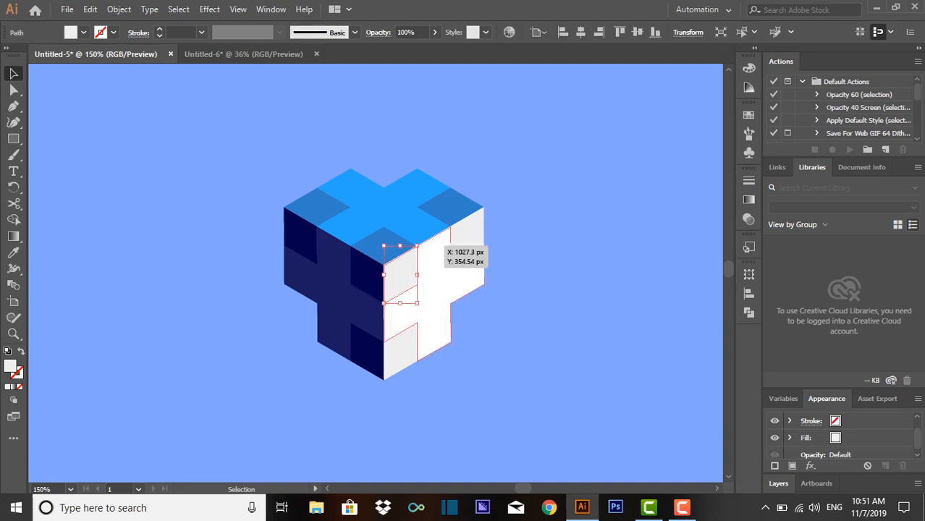
shift+click(367, 274)
shift+click(384, 247)
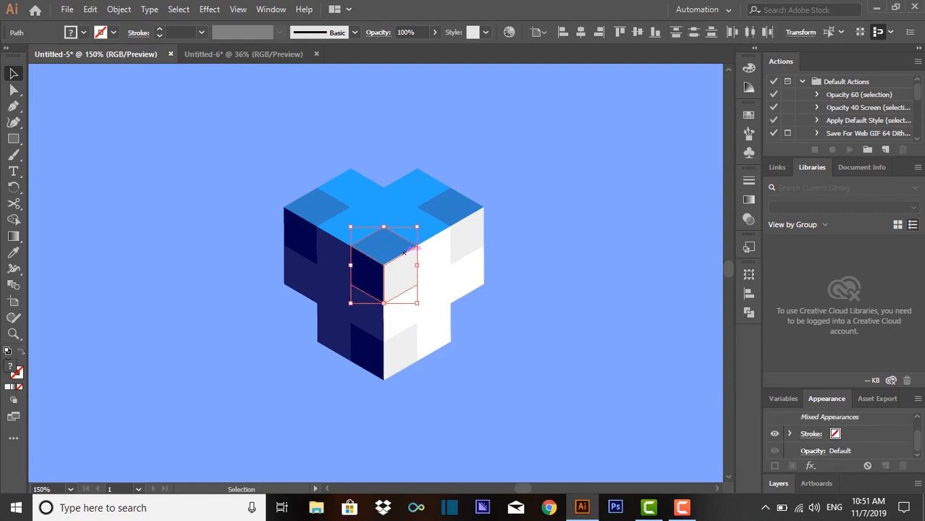
drag(423, 267, 383, 265)
key(ctrl+shift+a)
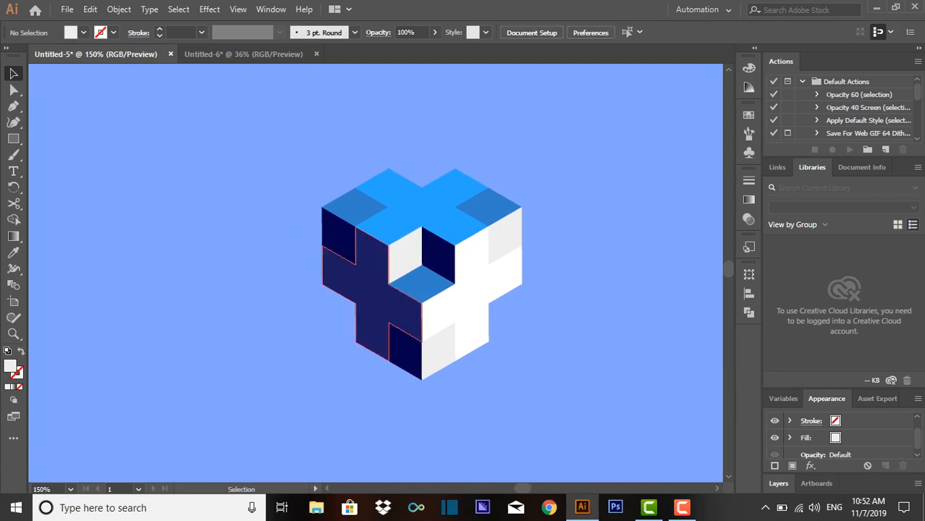
- Lower the top face's left corner tile by one tile and set the dark side tile behind the top cross as the notch's back wall
drag(340, 239, 245, 218)
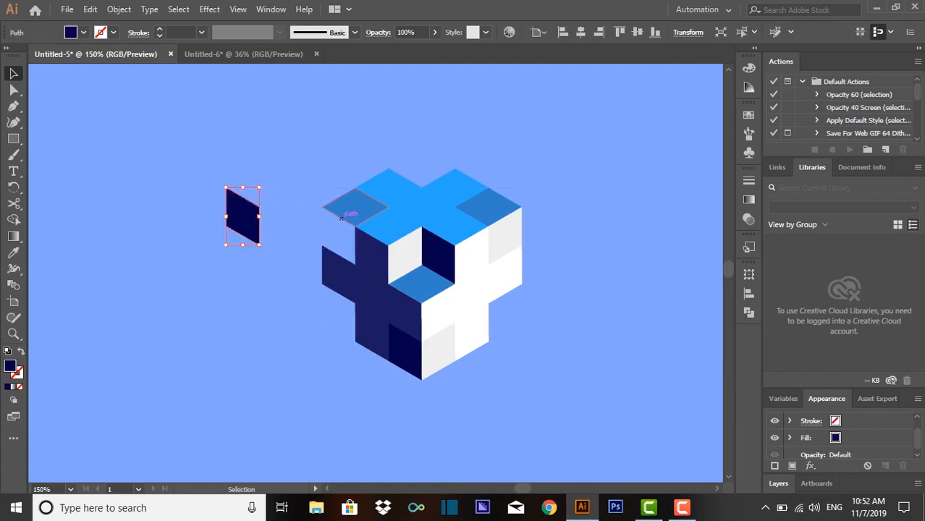
drag(341, 218, 356, 239)
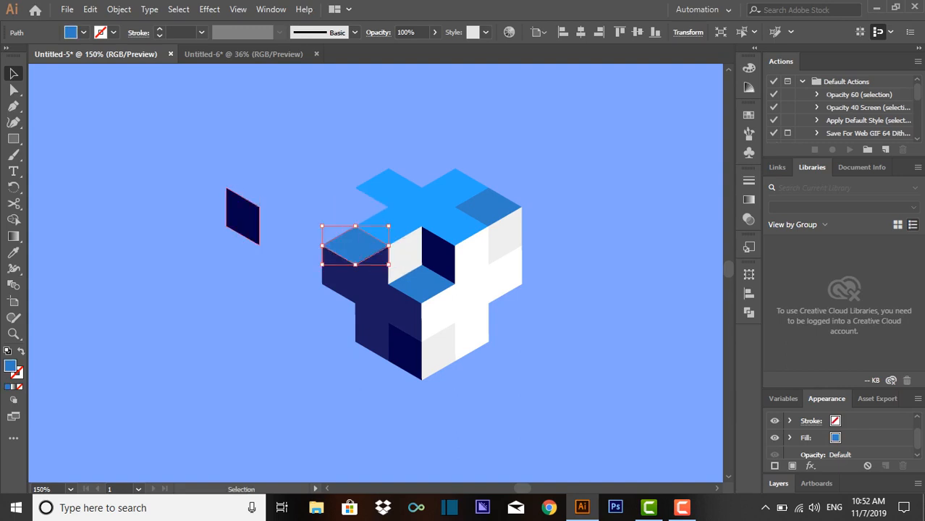
drag(255, 212, 382, 210)
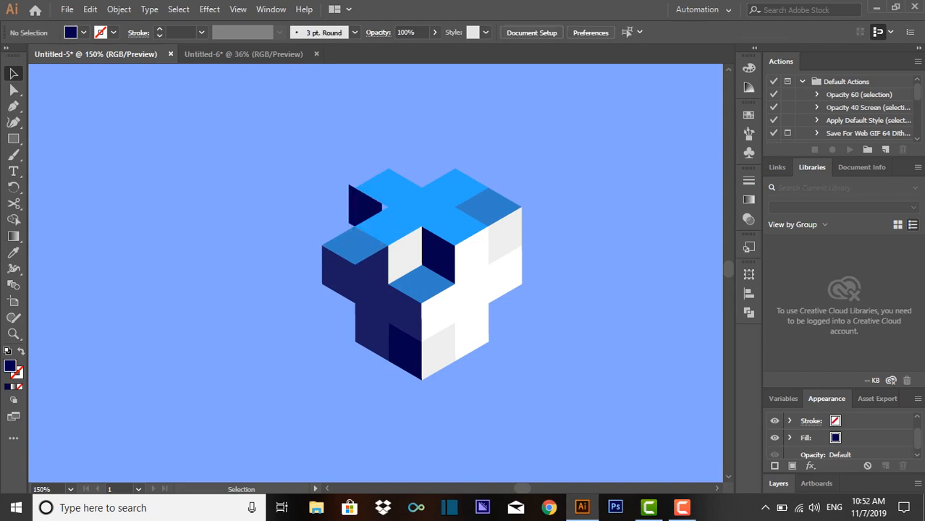
mouse_move(422, 275)
mouse_down()
mouse_move(389, 260)
mouse_move(403, 268)
mouse_move(377, 270)
mouse_up()
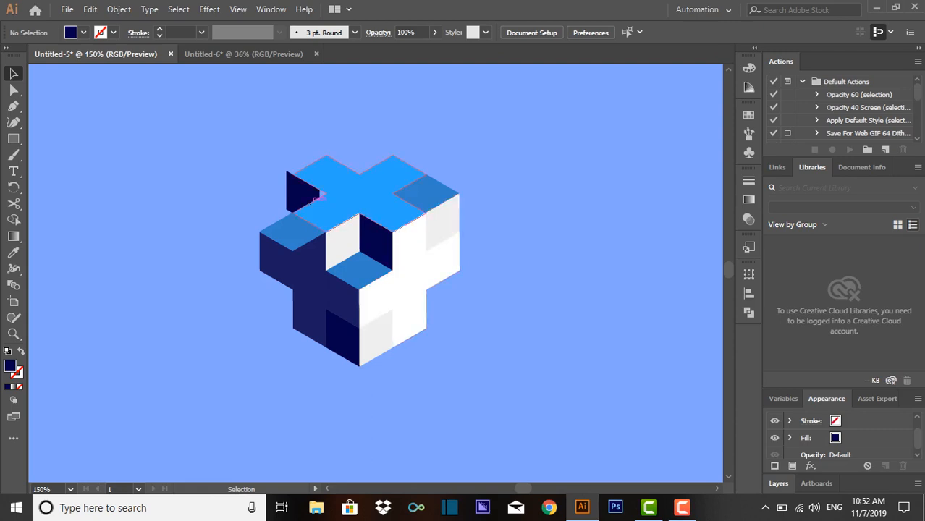
click(306, 192)
click(519, 269)
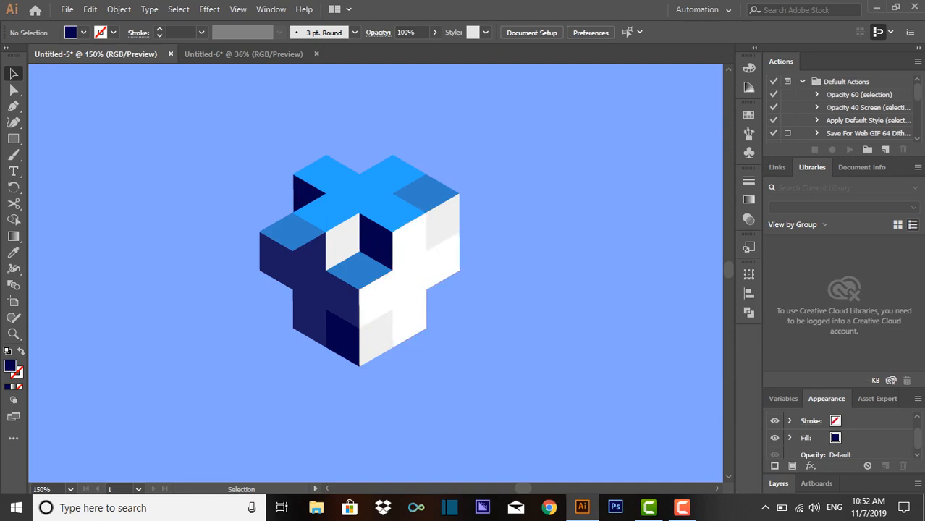
- Bring the left face's navy cross in front of the lowered blue corner tile
click(316, 287)
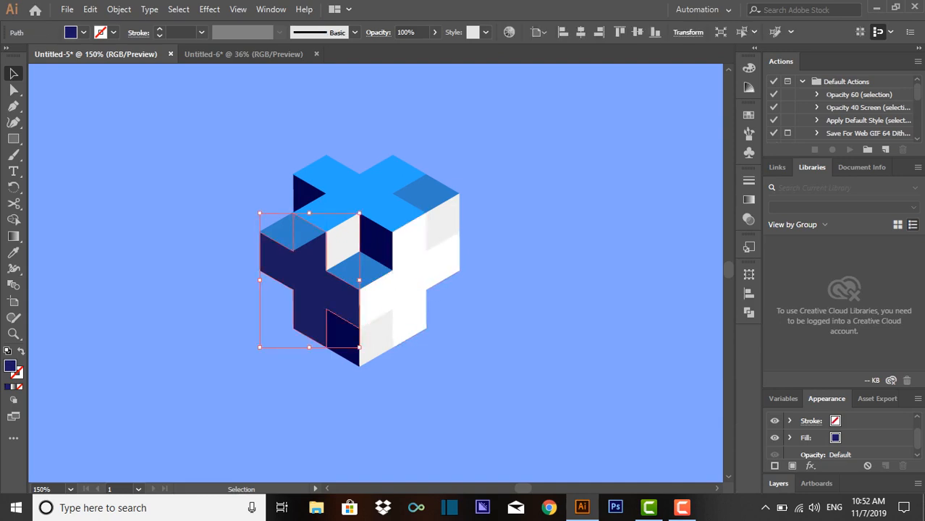
click(516, 291)
right_click(326, 290)
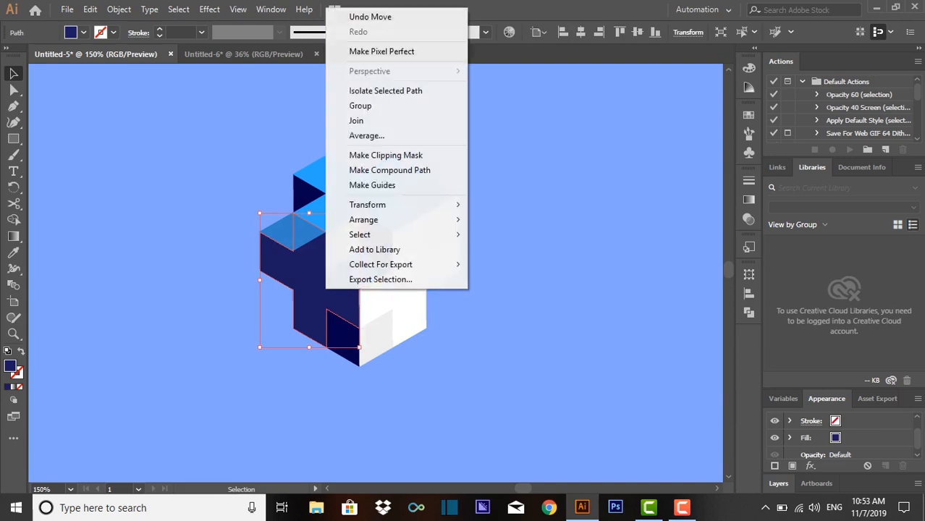
mouse_move(377, 220)
click(509, 219)
click(511, 220)
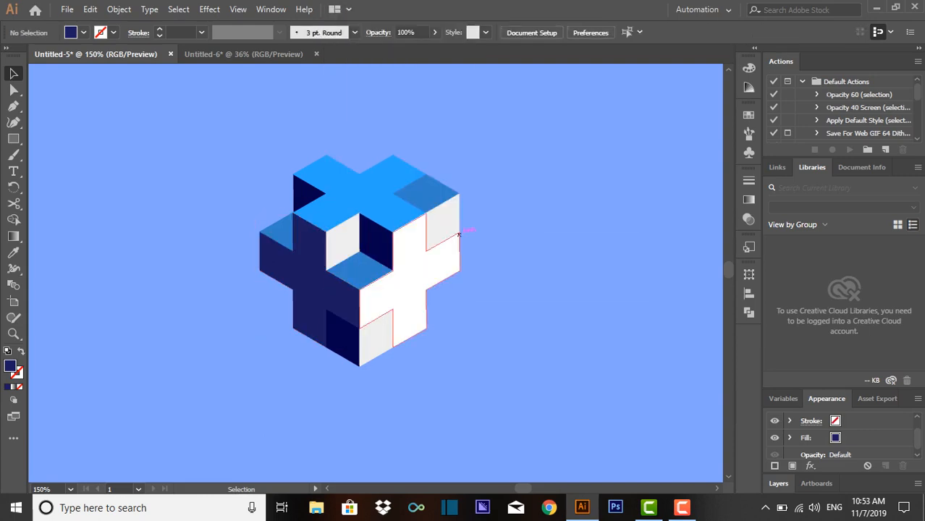
- Bring the blue top cross to the front, followed by the right face's white cross
right_click(358, 206)
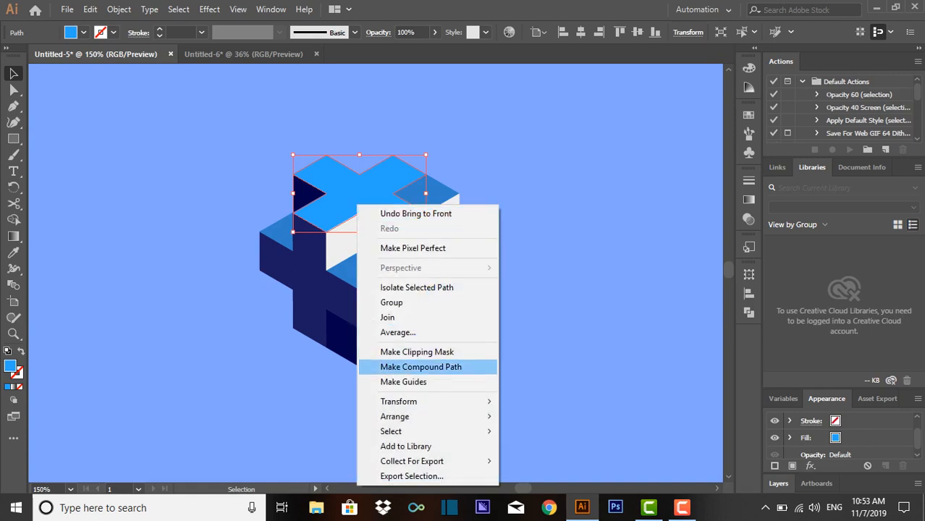
mouse_move(405, 417)
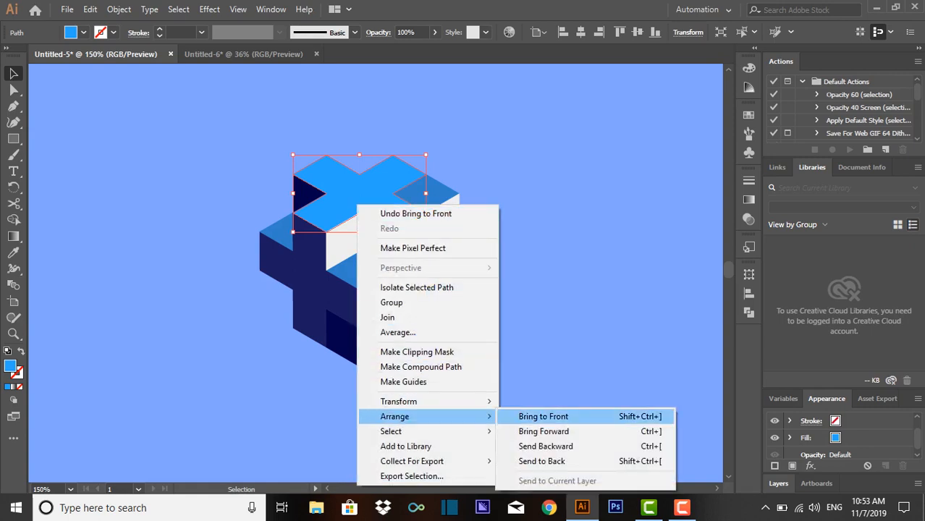
click(543, 416)
click(543, 417)
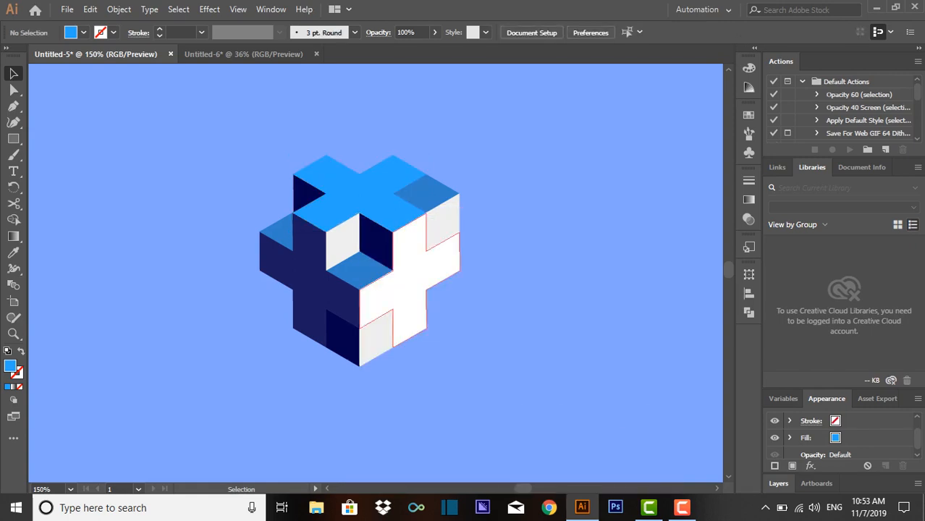
right_click(403, 304)
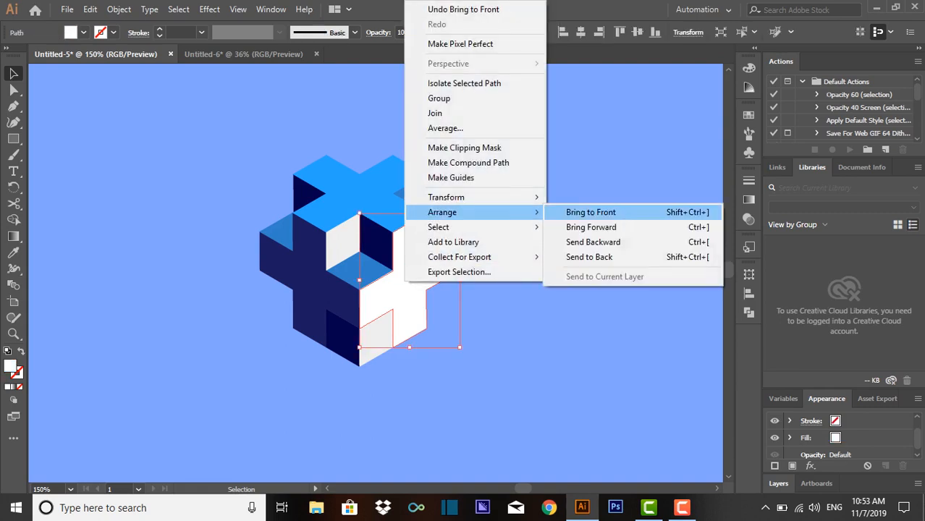
click(588, 208)
click(589, 209)
- Lower the top face's right corner tile by one tile and set the grey tile behind the top cross as the notch's back wall
drag(442, 230, 539, 216)
drag(459, 194, 460, 232)
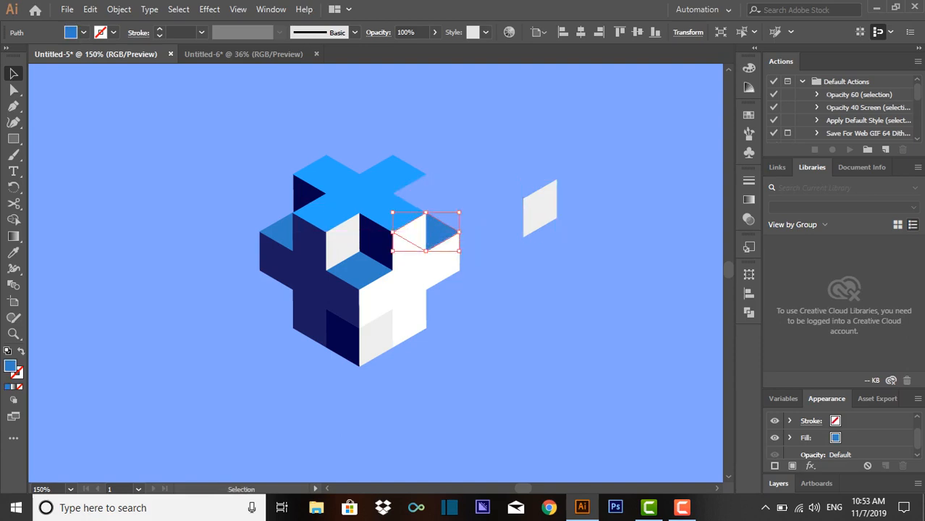
click(496, 230)
drag(540, 209, 410, 204)
click(472, 197)
- Swap the navy and grey tiles at the cube's bottom front corner so they form a recess between the side crosses
drag(376, 337, 409, 402)
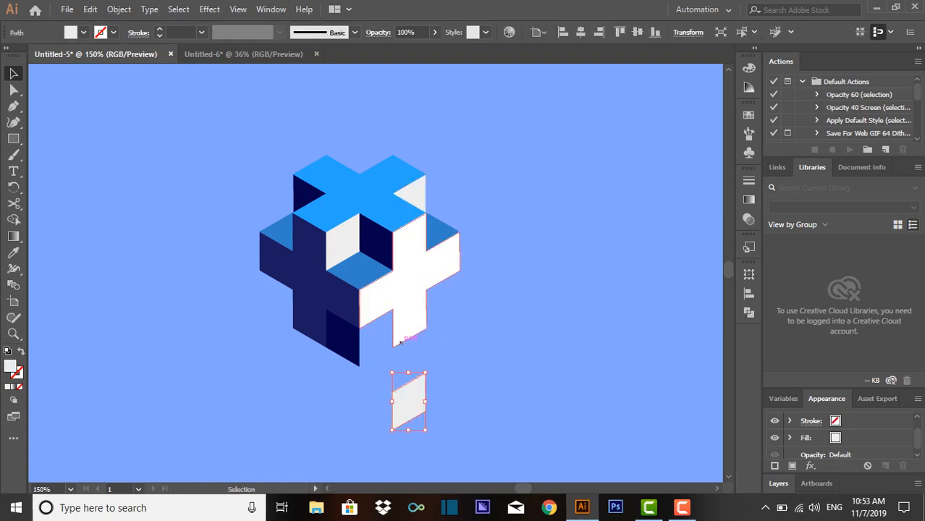
drag(400, 341, 394, 324)
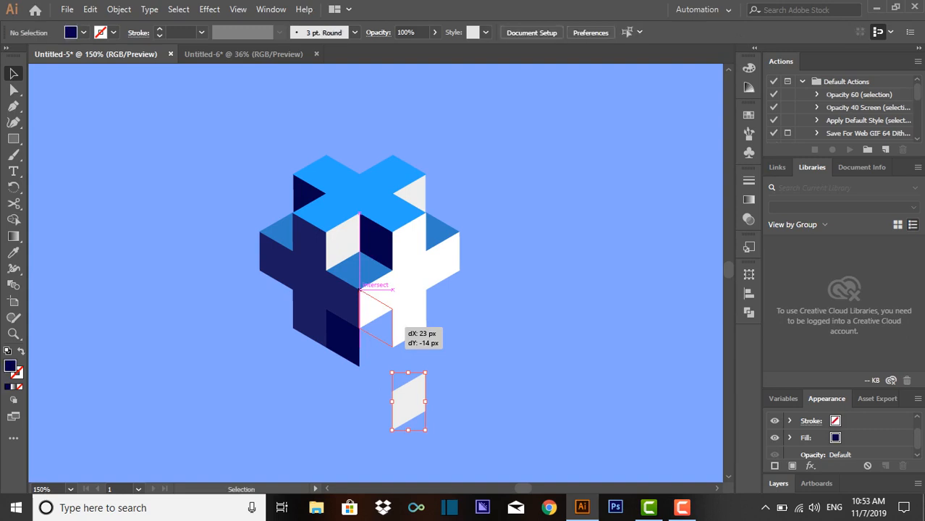
drag(410, 400, 344, 324)
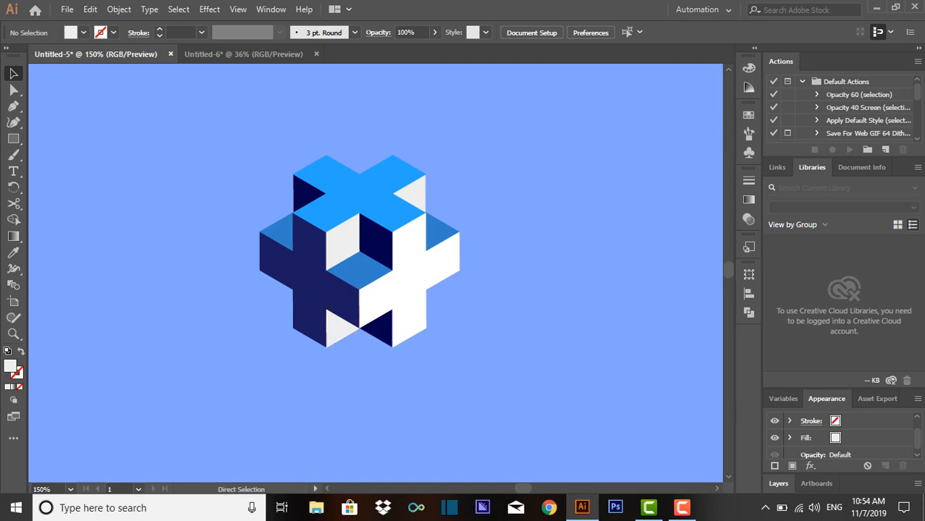
- Nudge the grey tile under the left navy cross until its edges align with the cross and its tip meets the bottom front corner
key(ctrl+equal)
key(ctrl+equal)
key(ctrl+equal)
key(ctrl+equal)
drag(316, 382, 380, 205)
click(319, 330)
key(Down)
key(Right)
key(Up)
key(Up)
key(Left)
key(Down)
key(Up)
key(Right)
drag(317, 278, 314, 280)
click(323, 374)
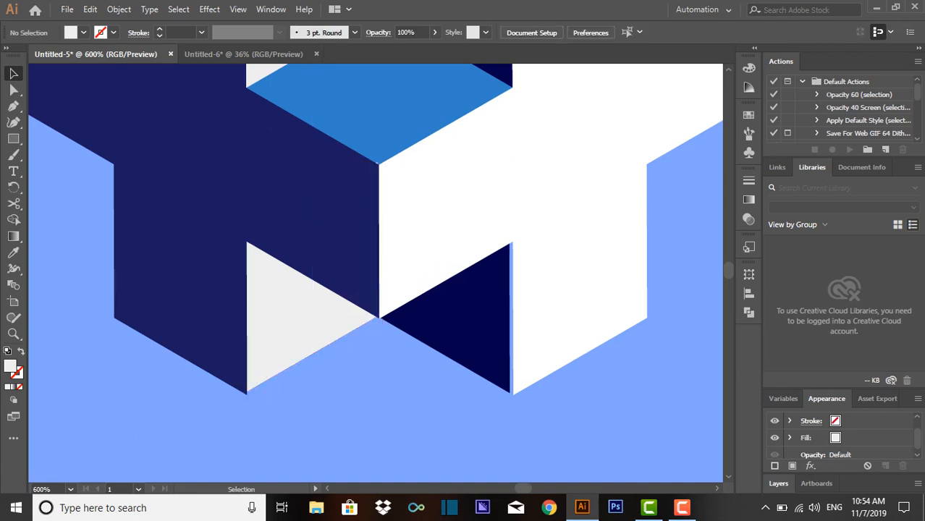
click(308, 355)
key(Down)
key(Up)
key(ctrl+shift+a)
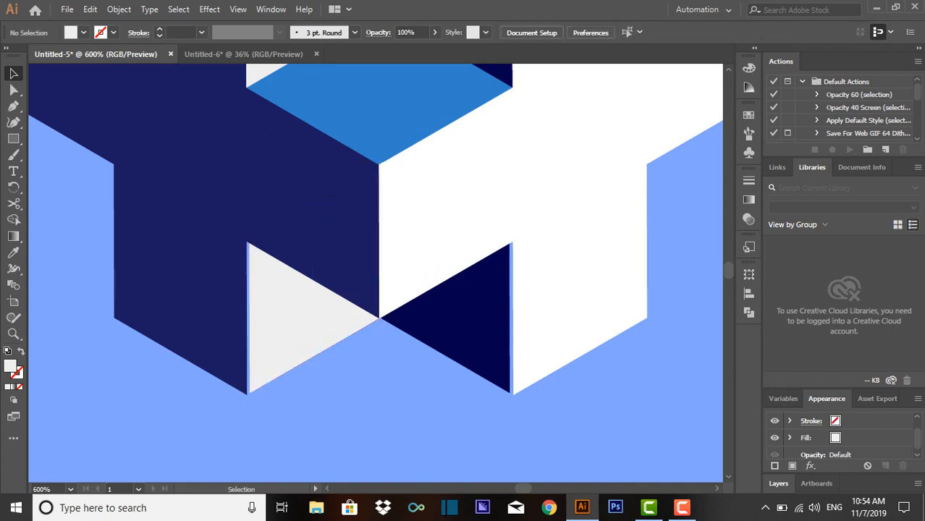
drag(317, 285, 315, 285)
key(ctrl+shift+a)
- Inspect the joints between the cube's tiles at several magnifications for gaps or misalignment
key(ctrl+minus)
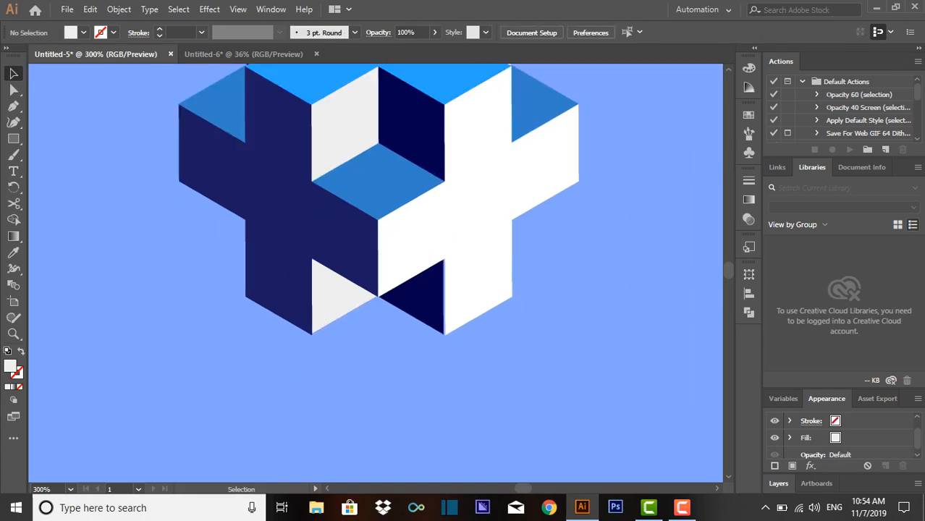
key(ctrl+minus)
drag(376, 217, 363, 293)
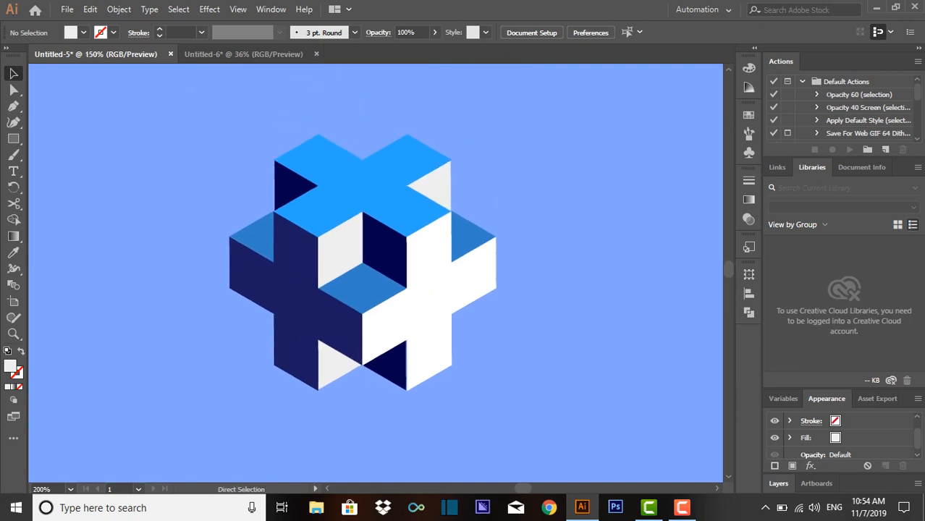
key(ctrl+minus)
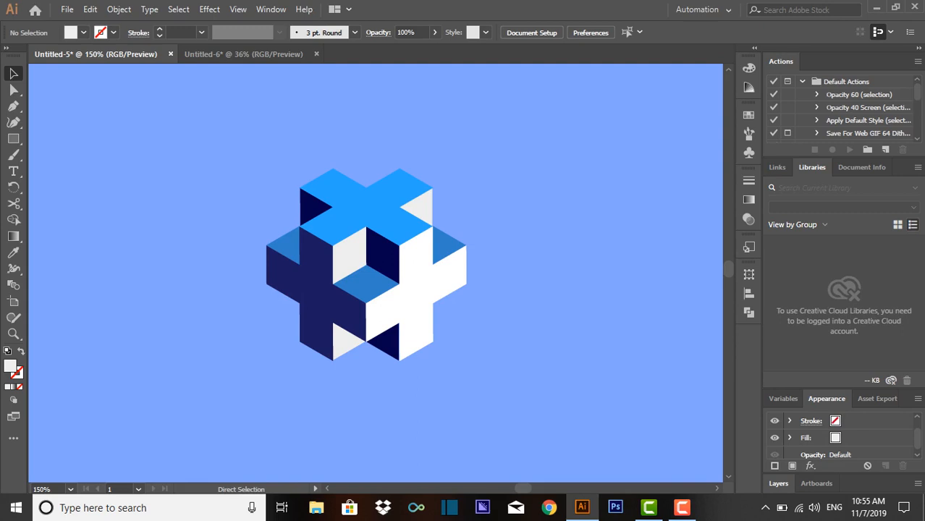
key(ctrl+plus)
key(ctrl+plus)
key(ctrl+plus)
drag(406, 239, 325, 299)
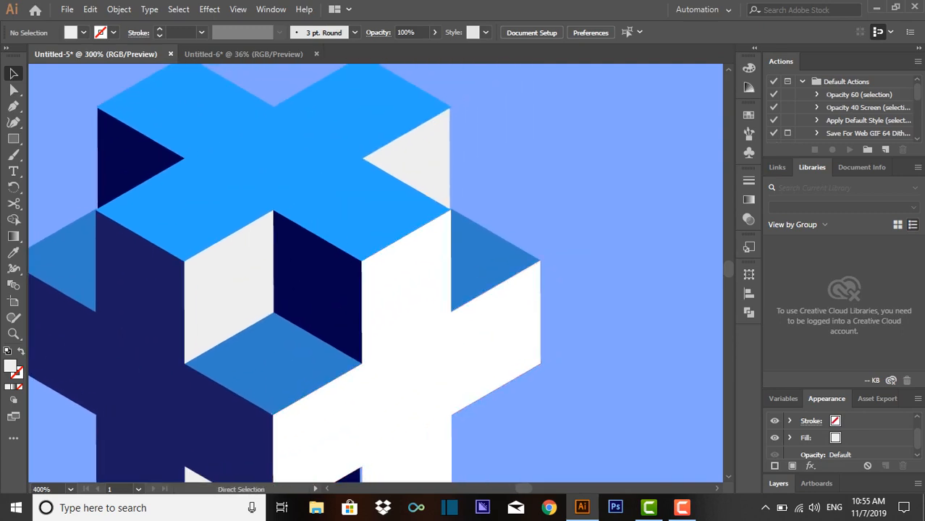
key(ctrl+minus)
key(ctrl+minus)
key(ctrl+minus)
key(ctrl+minus)
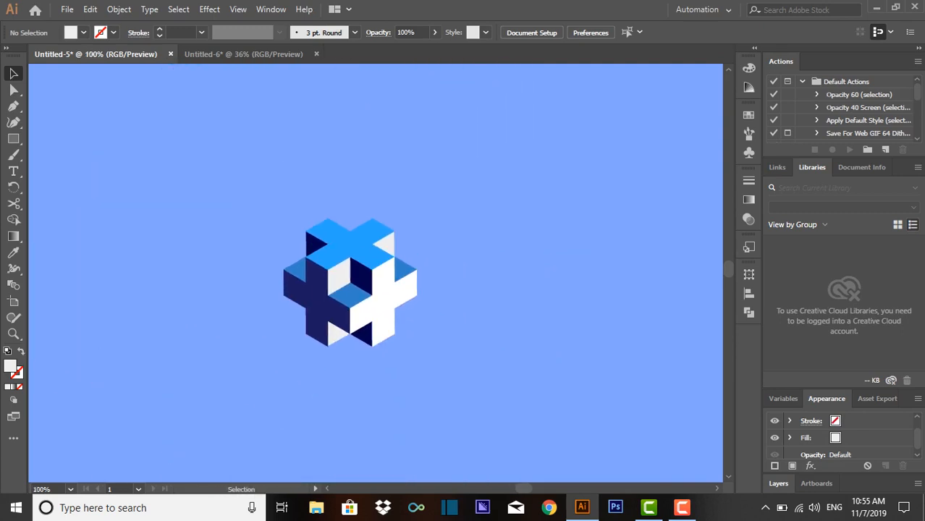
- Enlarge the whole cube to about twice its size and move it slightly higher on the artboard
drag(421, 208, 247, 369)
drag(417, 346, 361, 259)
click(585, 424)
key(ctrl+z)
drag(583, 439, 220, 233)
drag(424, 315, 358, 210)
key(ctrl+shift+a)
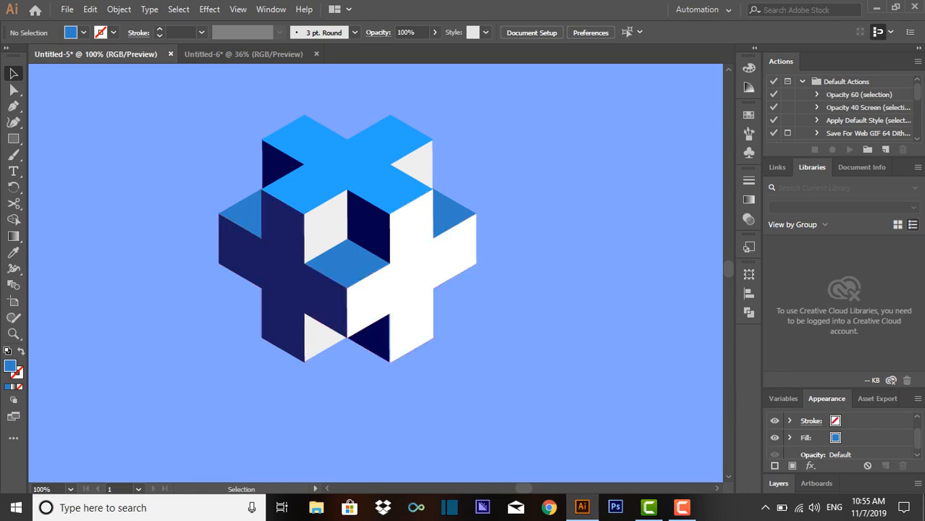
- Lighten the navy fill of the left face's cross slightly
click(284, 273)
double_click(10, 366)
drag(407, 272, 409, 252)
click(606, 168)
click(606, 170)
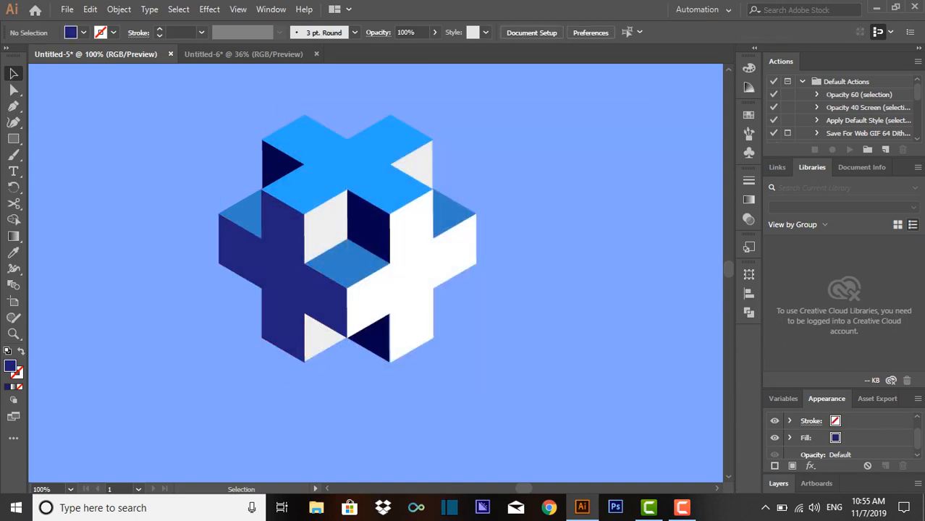
- Select the whole cube and move it left to free space for text beside it
drag(490, 312, 253, 172)
drag(358, 230, 185, 226)
click(391, 282)
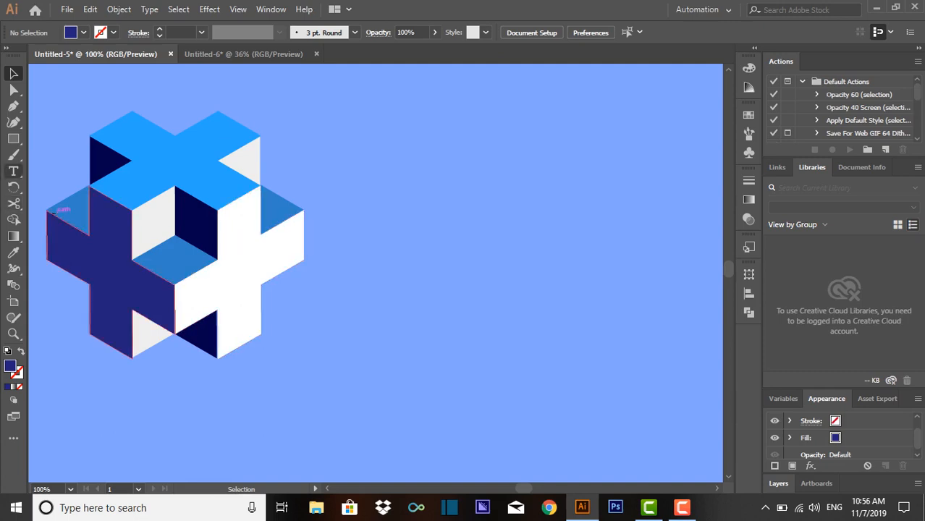
- Start a text object just right of the cube's lower half and set its font size to 48 pt
key(t)
click(310, 289)
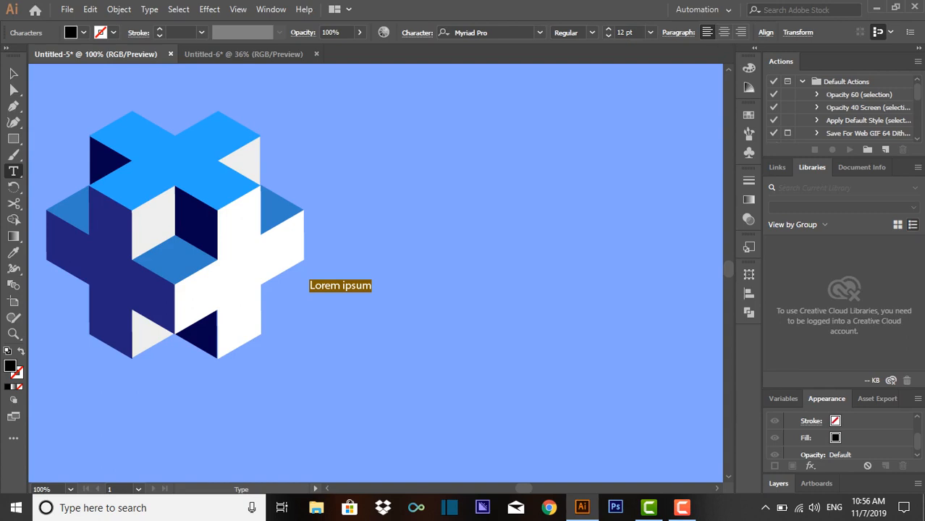
click(651, 32)
click(666, 272)
click(650, 31)
click(666, 231)
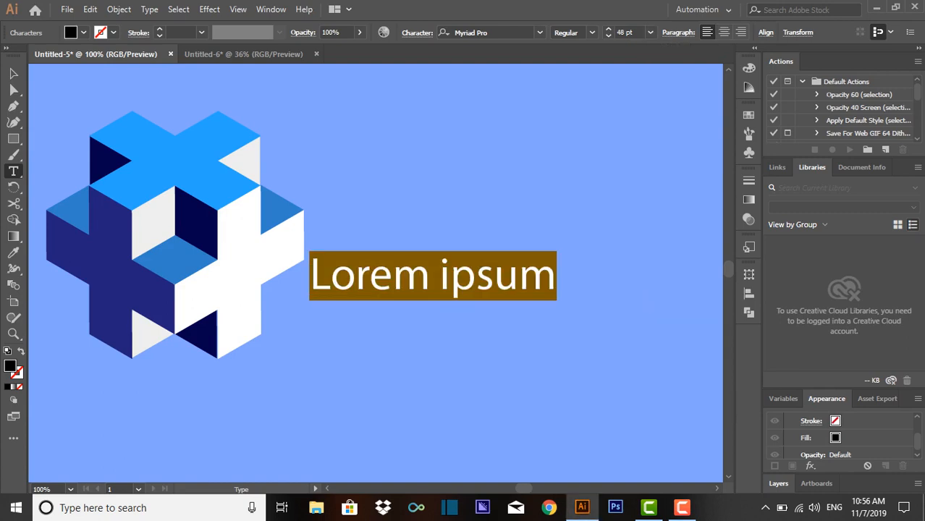
- Enter PULSE as the text and move it slightly down beside the cube
text(pi)
key(BackSpace)
key(BackSpace)
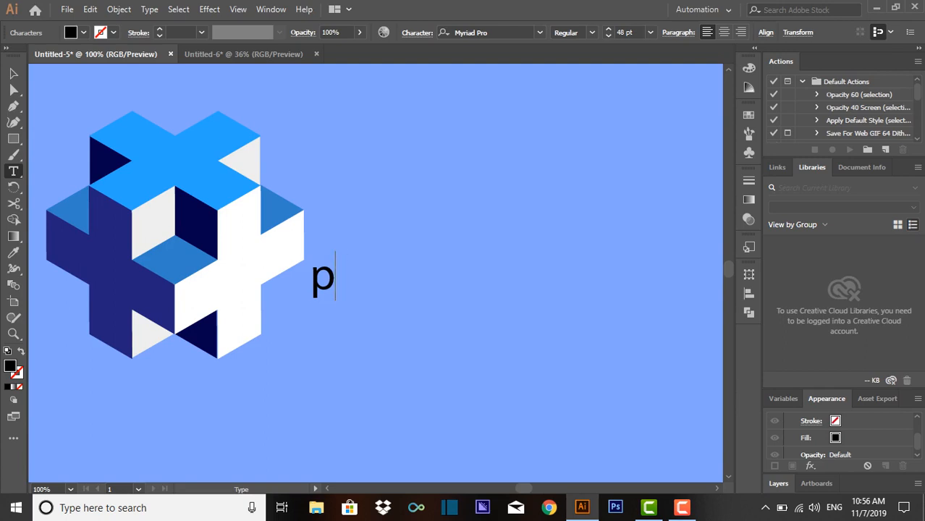
text(PULSE)
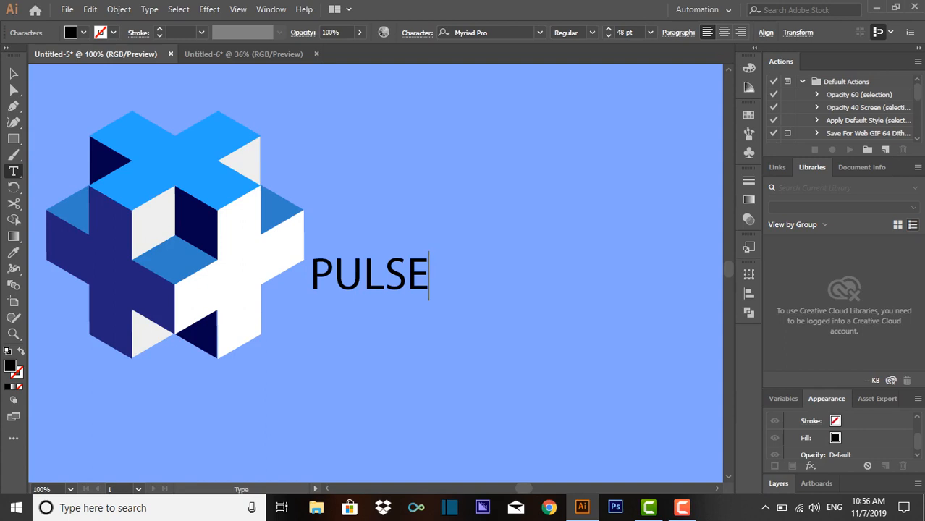
key(Escape)
click(450, 323)
drag(392, 275, 391, 304)
click(341, 248)
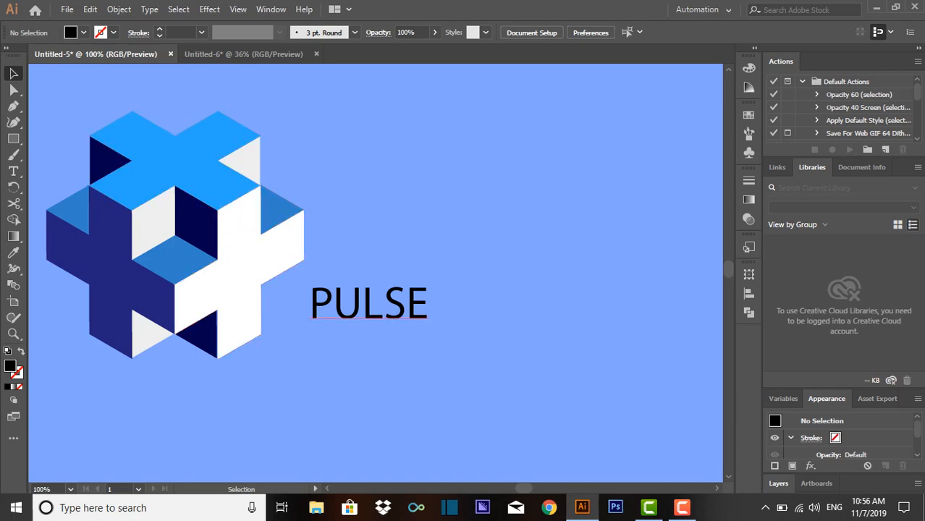
- Darken the fill of the left face's navy cross to #1b1b5b
click(181, 167)
click(109, 290)
double_click(9, 366)
drag(408, 268, 405, 273)
click(607, 168)
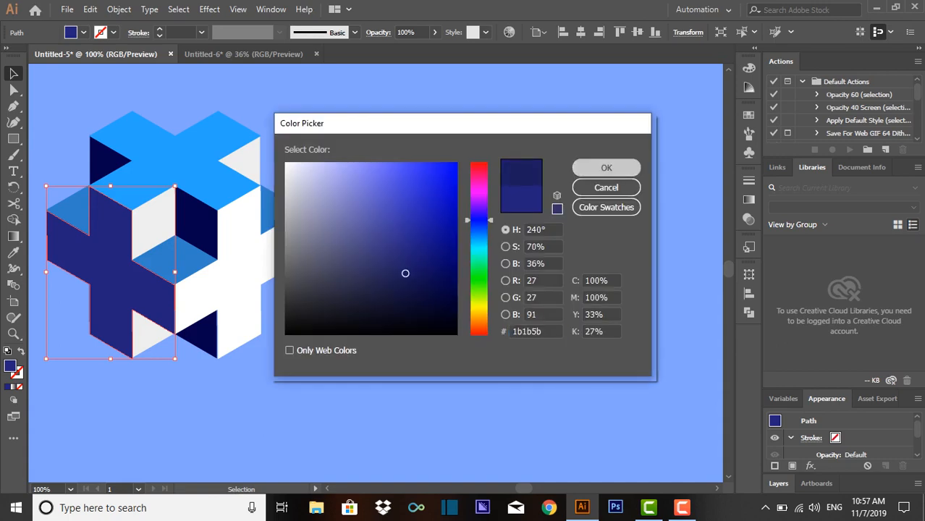
click(550, 210)
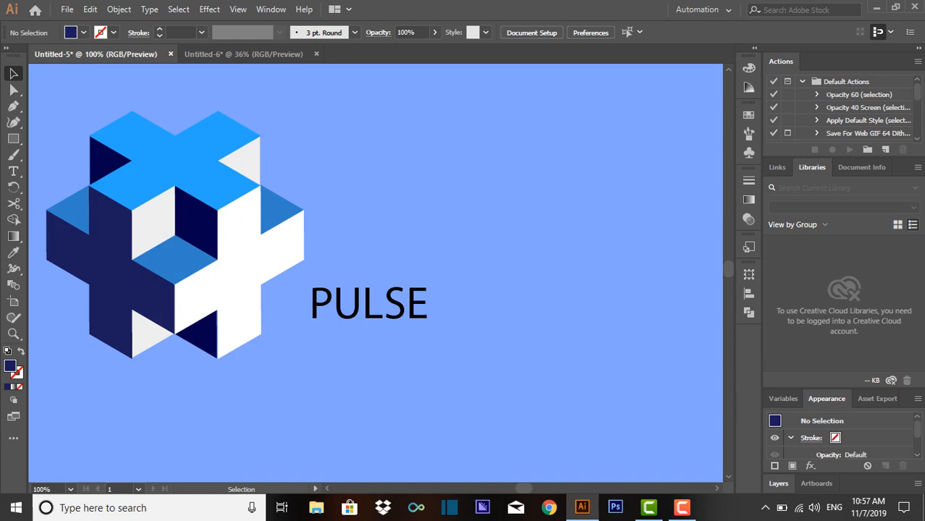
- Set the tracking of the PULSE text to 800
click(369, 307)
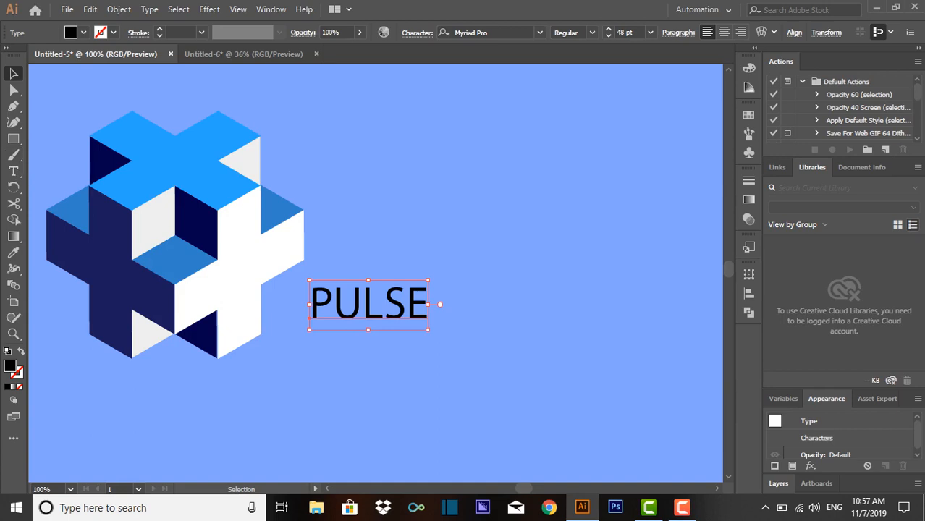
click(418, 33)
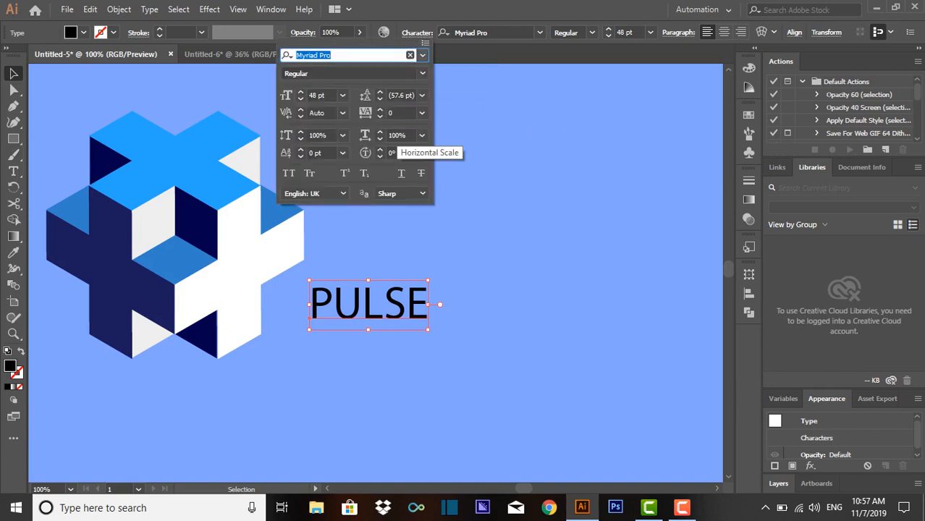
click(397, 113)
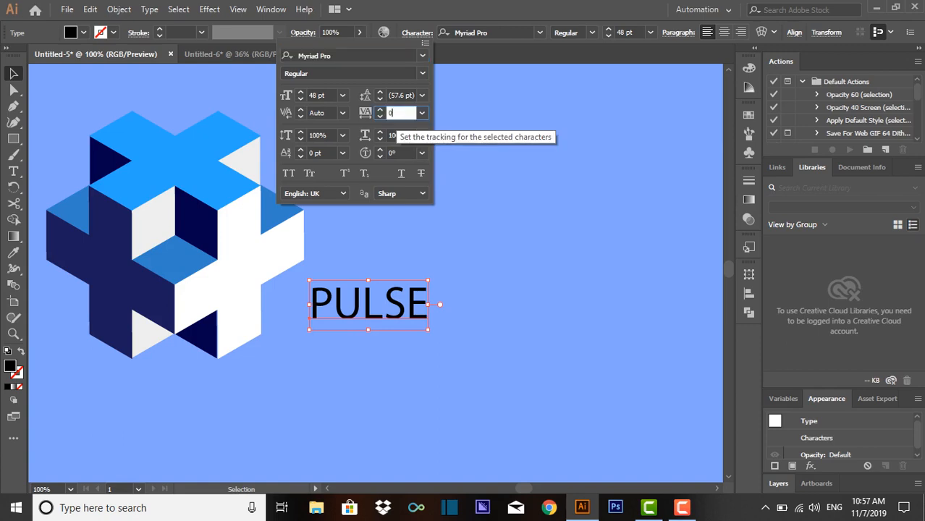
text(800)
key(BackSpace)
key(BackSpace)
key(BackSpace)
key(BackSpace)
text(800)
key(Return)
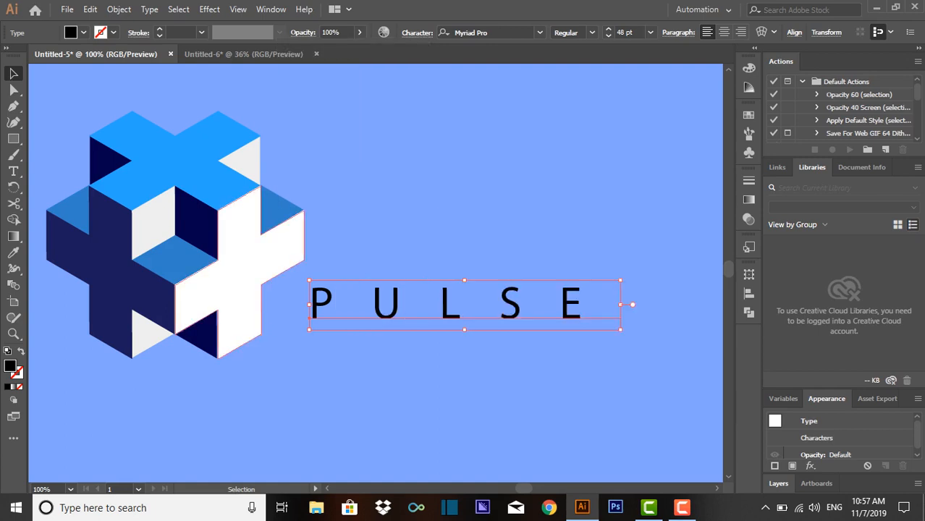
- Sample the left cross's navy for the PULSE text and darken that fill further
click(13, 252)
click(135, 272)
click(13, 73)
double_click(11, 366)
mouse_move(422, 290)
mouse_down()
mouse_move(424, 308)
mouse_move(439, 303)
mouse_up()
click(607, 168)
key(ctrl+shift+a)
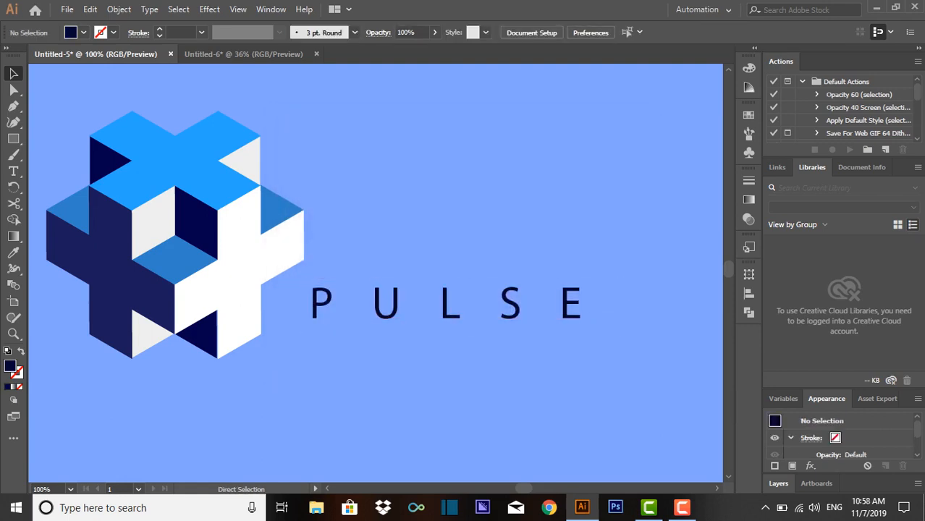
- Save the document as PULSE in Adobe Illustrator format on LOCAL DISK (D:), keeping the default Illustrator CC options
key(ctrl+minus)
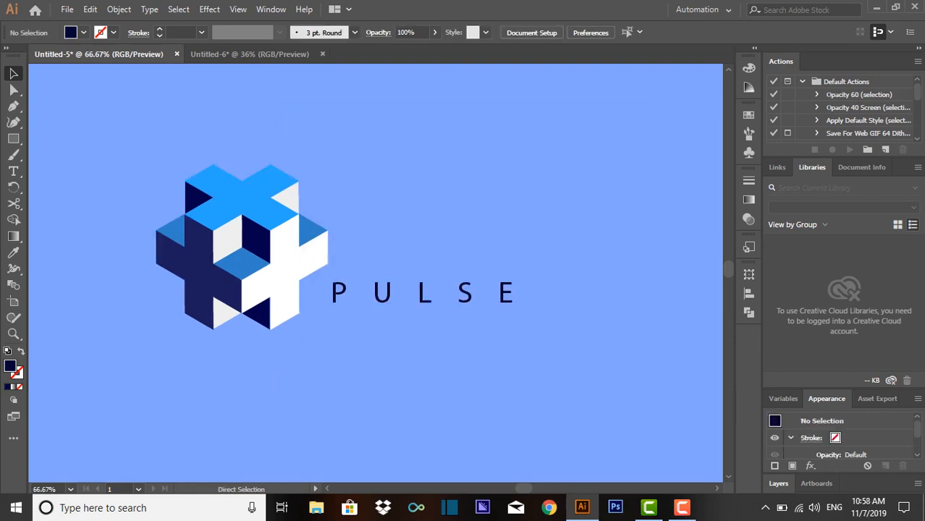
key(ctrl+s)
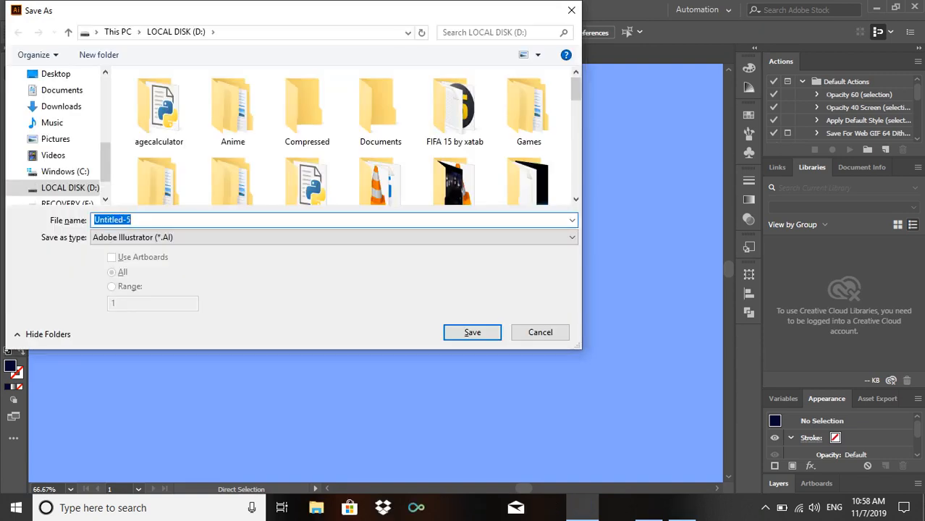
text(PULSE)
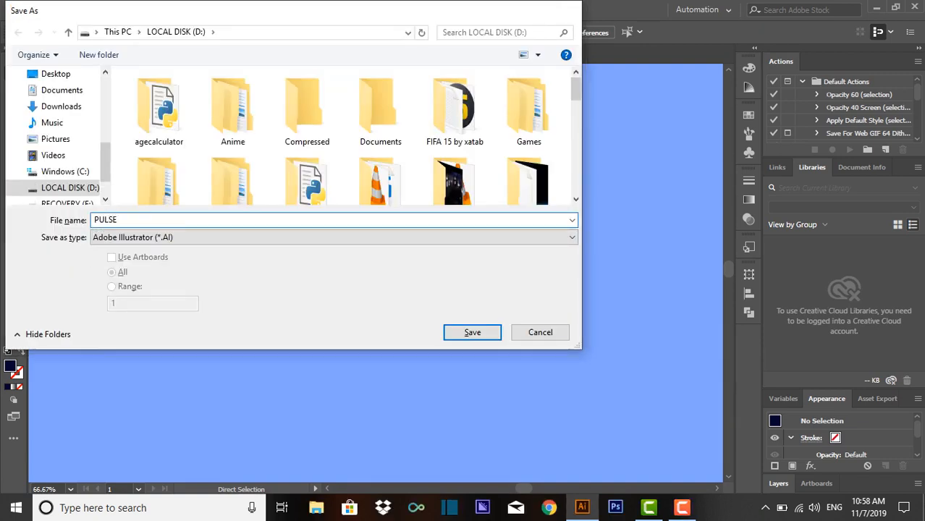
key(Return)
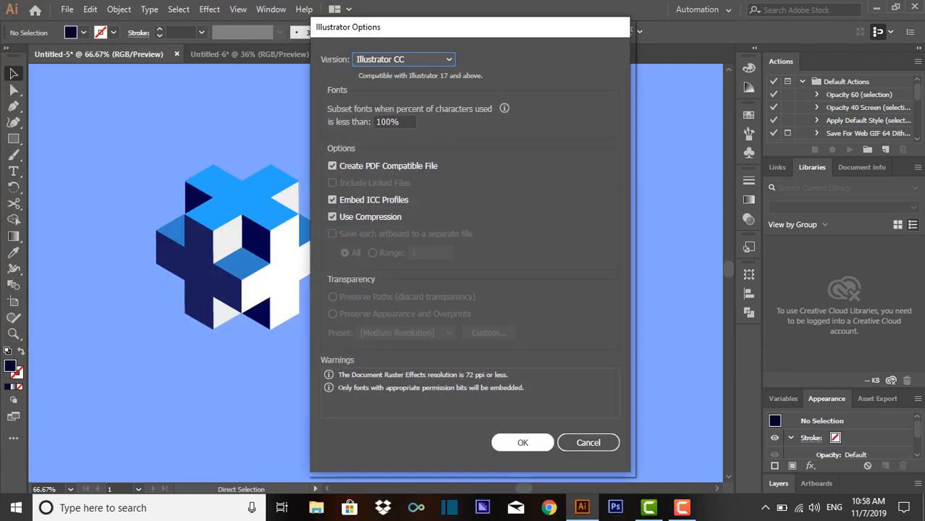
key(Return)
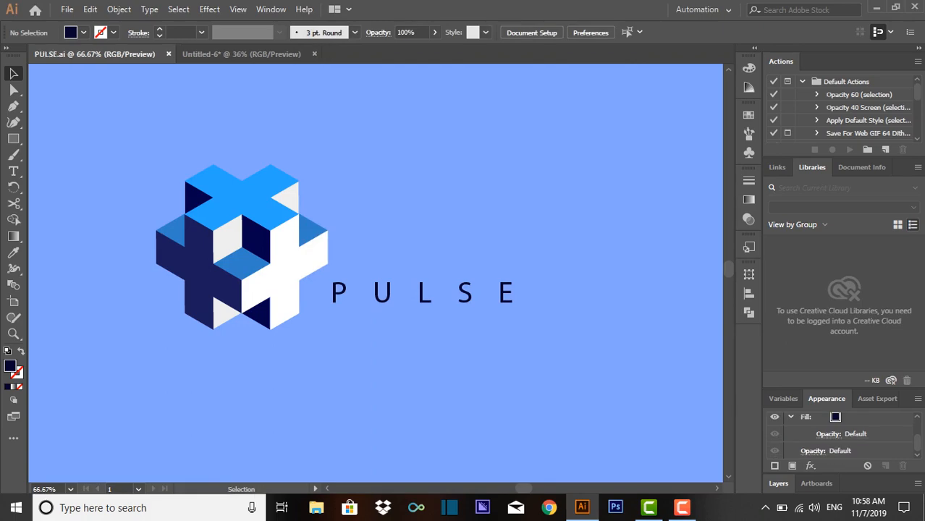